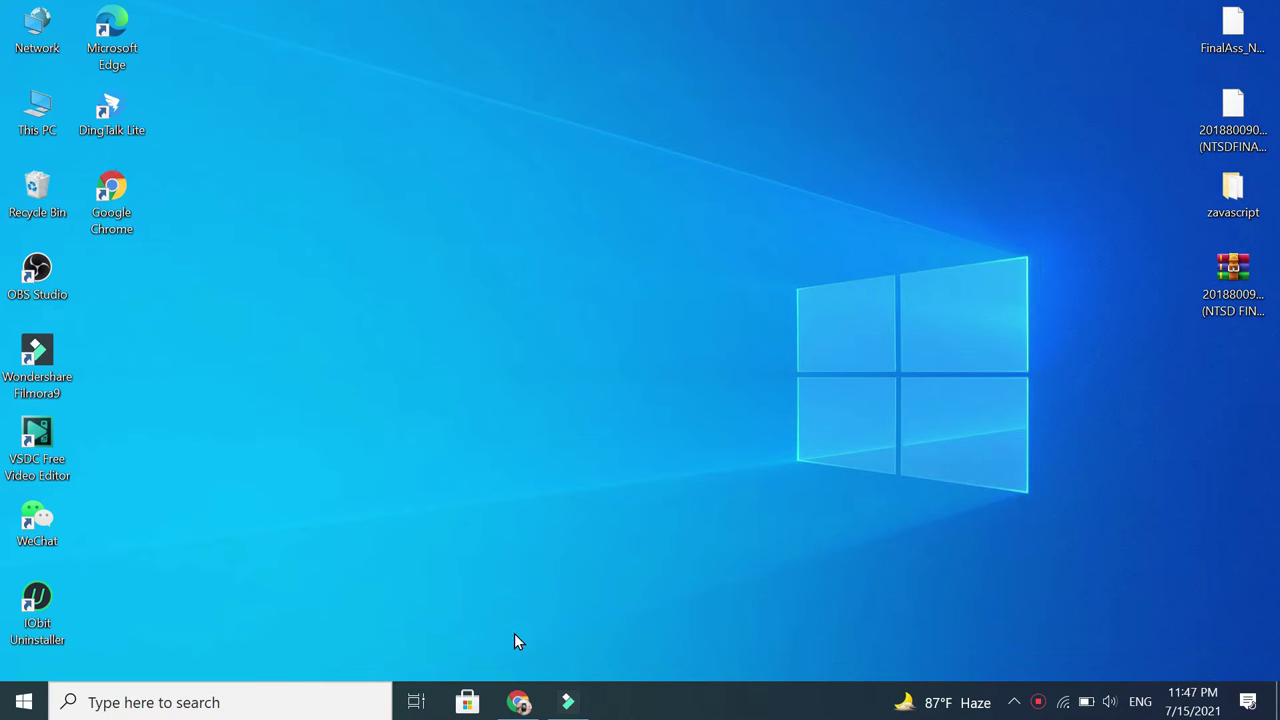
Switch to Chrome and search the web for "winrar for windows 10".
left_click(519, 703)
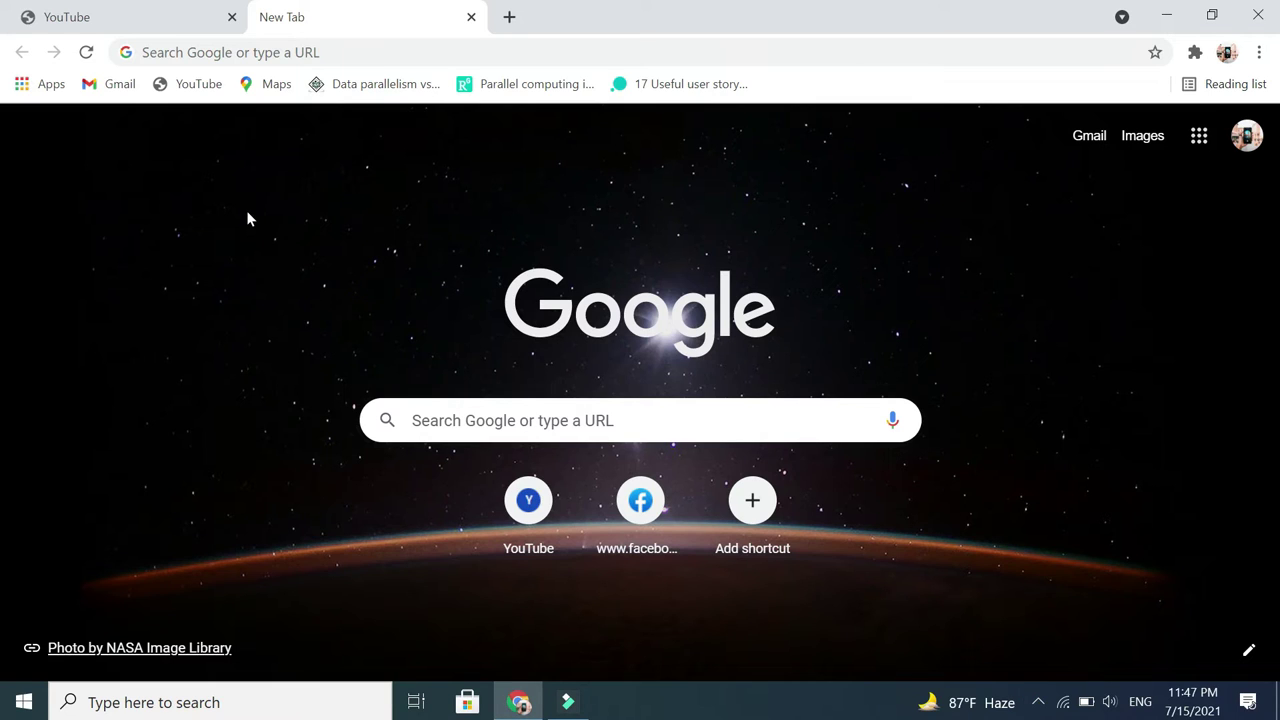
left_click(285, 51)
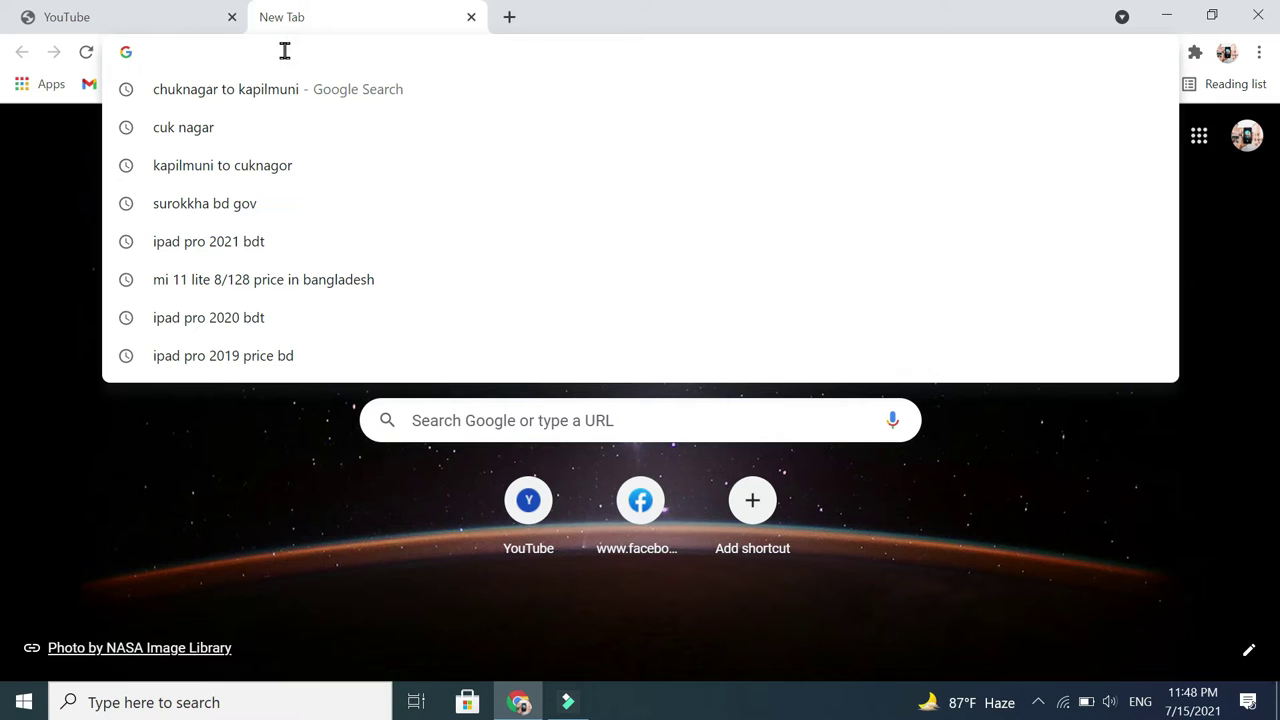
type("wan")
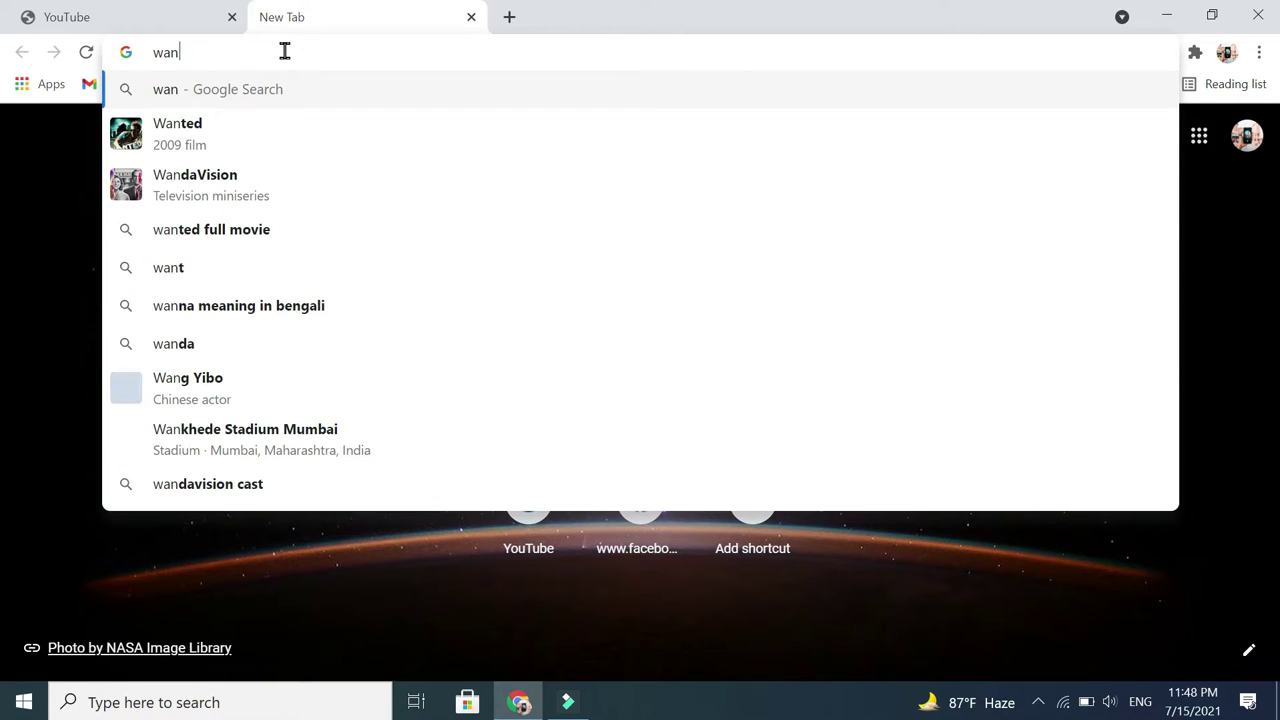
type("e")
key("BackSpace")
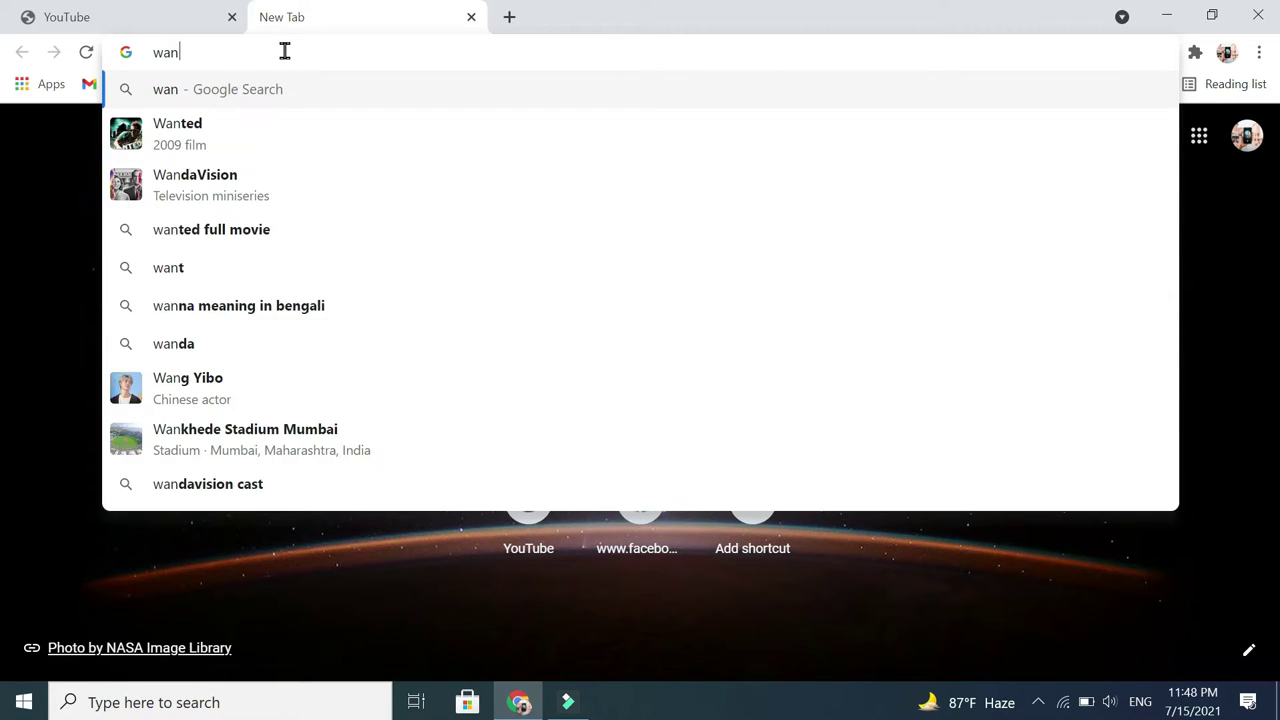
type("rar")
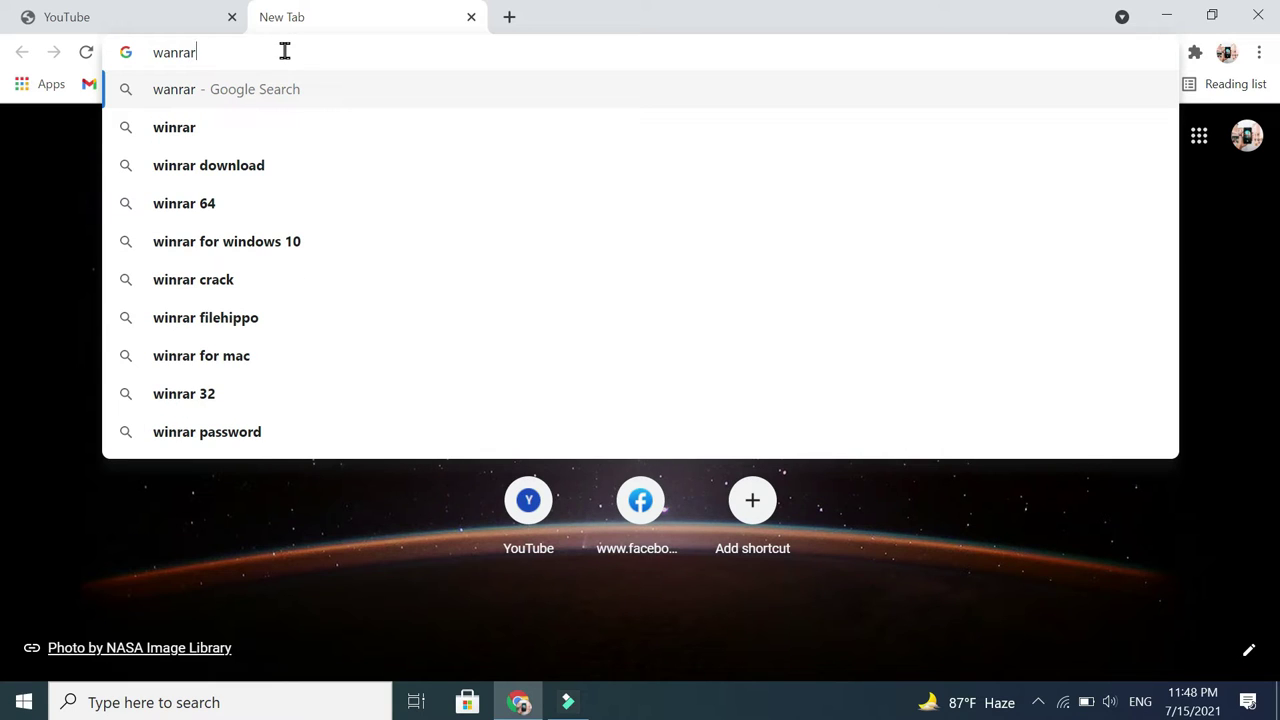
key("BackSpace")
key("BackSpace")
key("BackSpace")
key("BackSpace")
key("BackSpace")
key("BackSpace")
type("w")
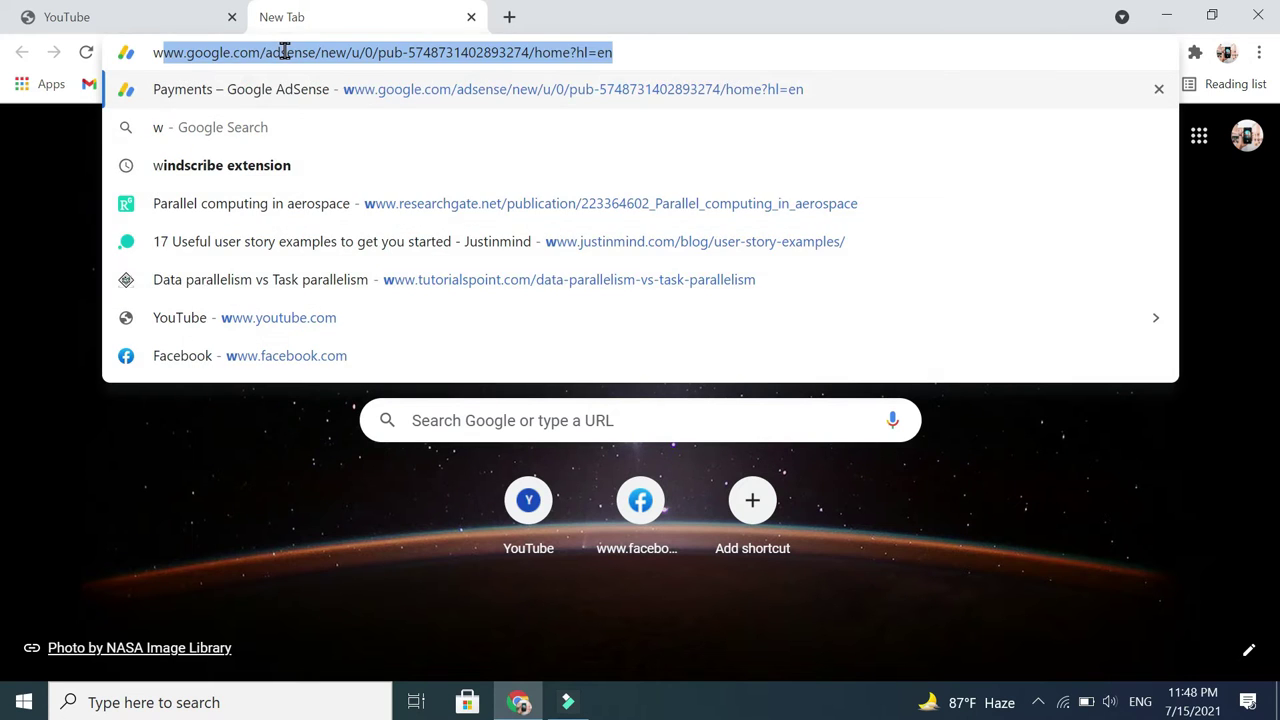
type("inrar")
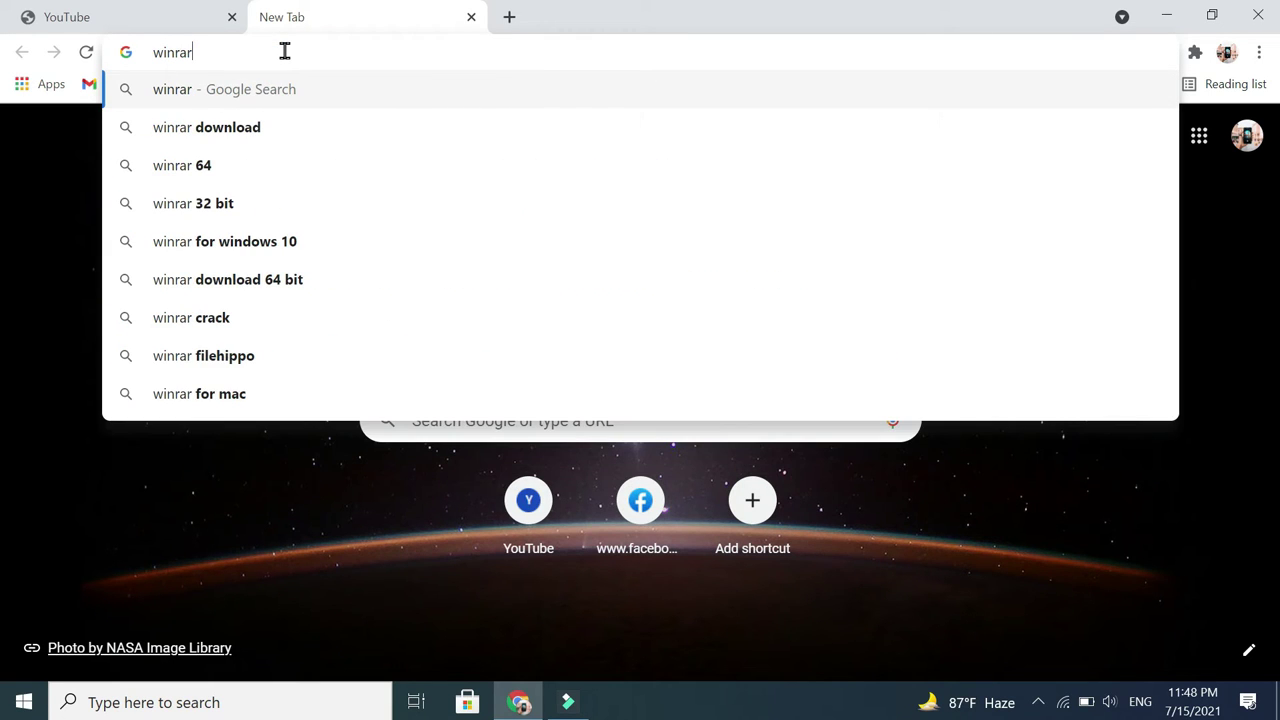
left_click(280, 242)
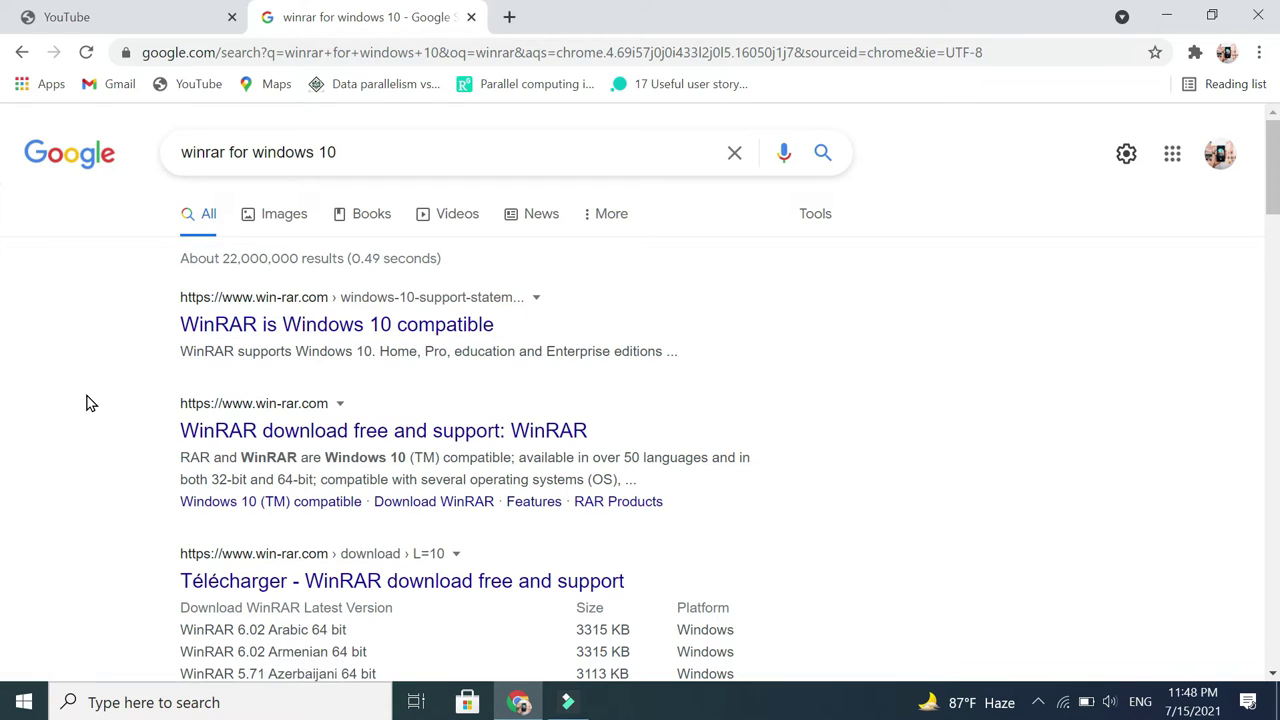
Open the "WinRAR is Windows 10 compatible" search result, review the supported editions and go to the site's download page.
left_click(287, 325)
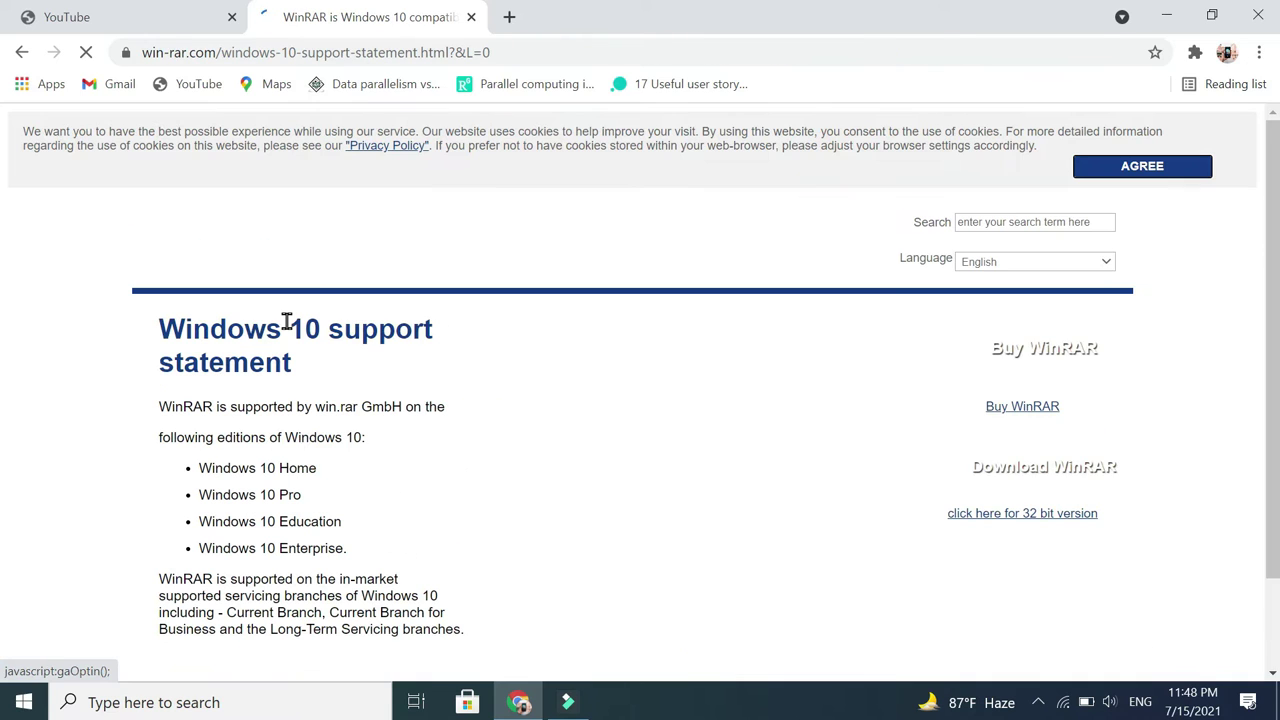
scroll(423, 394, "down", 2)
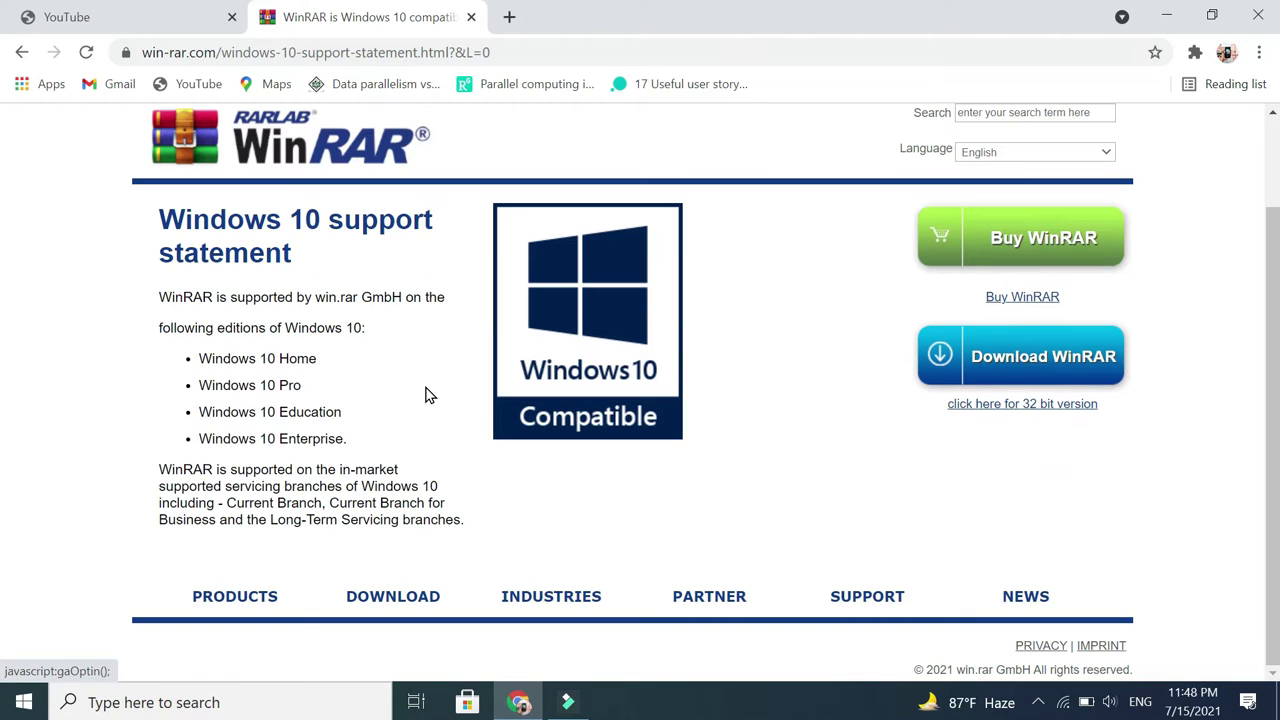
scroll(425, 394, "up", 1)
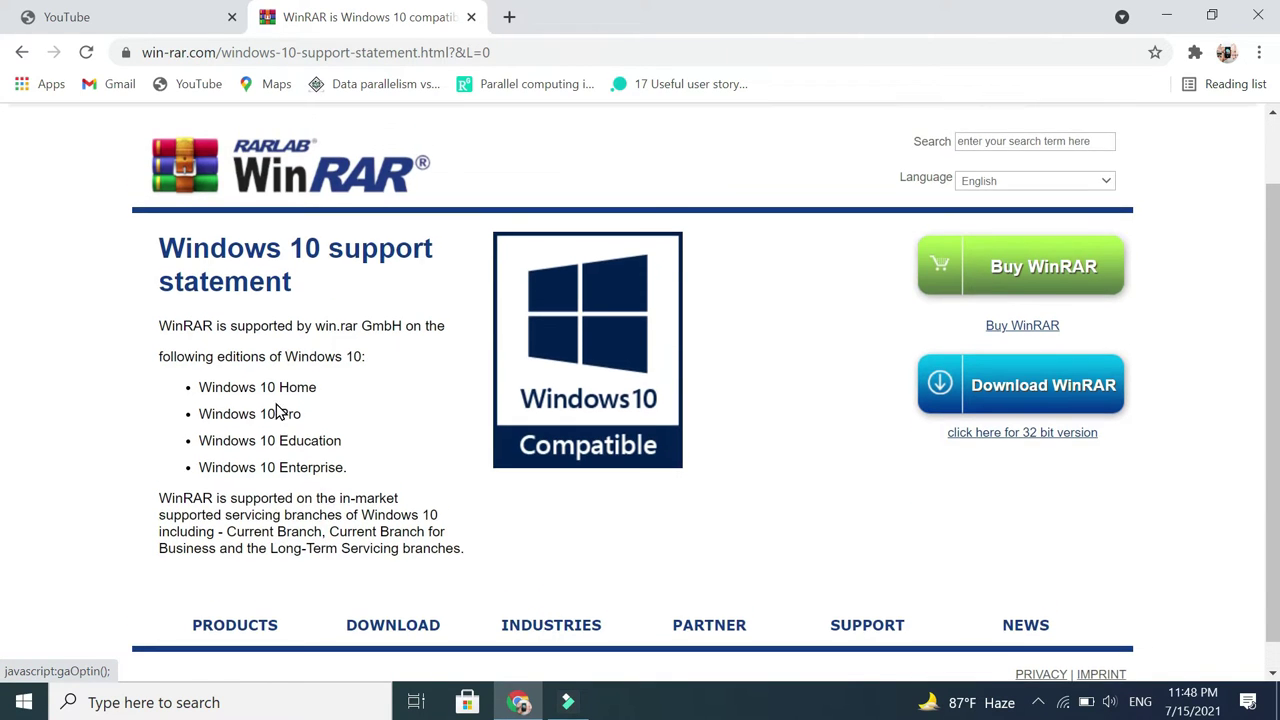
scroll(270, 387, "up", 1)
scroll(270, 387, "down", 2)
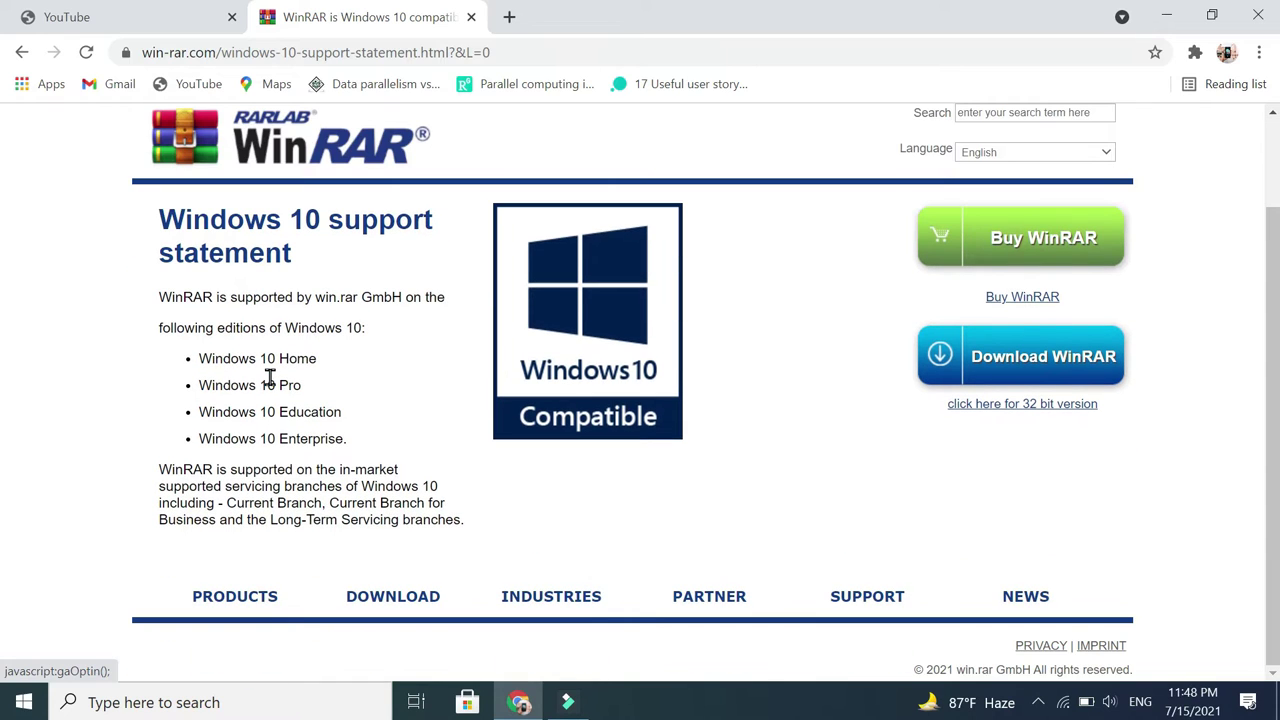
scroll(278, 537, "up", 1)
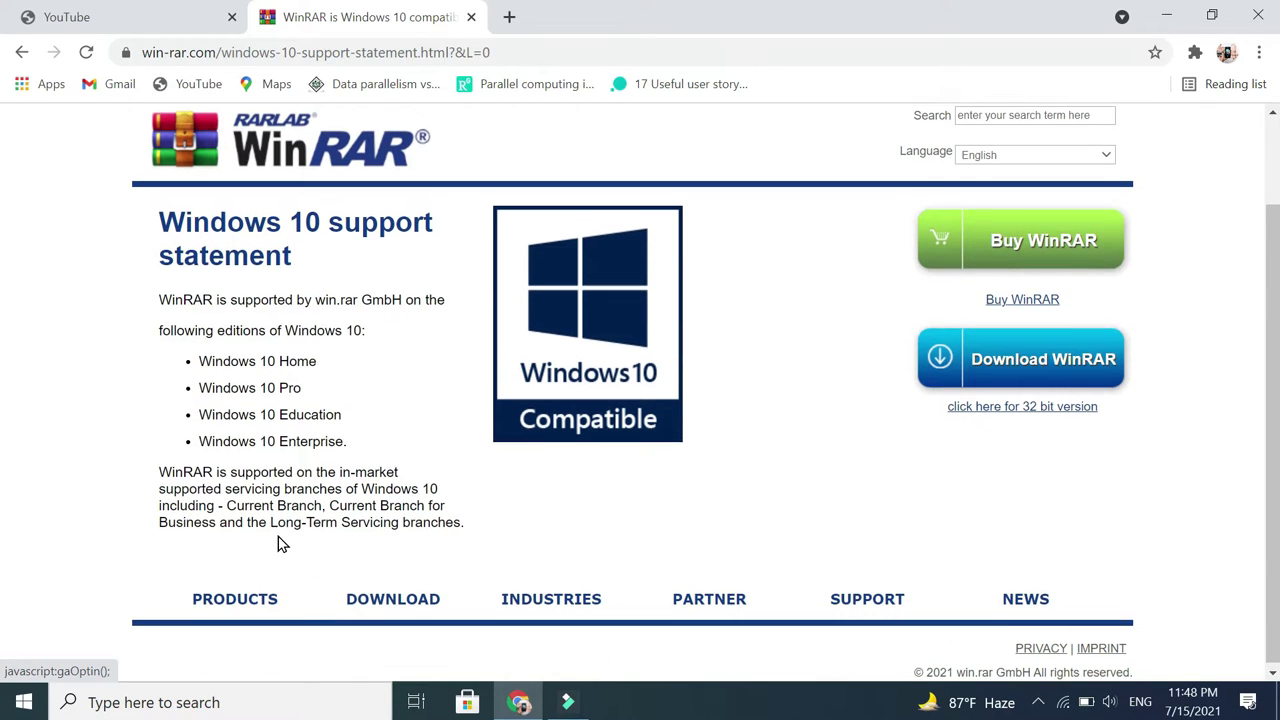
left_click(415, 615)
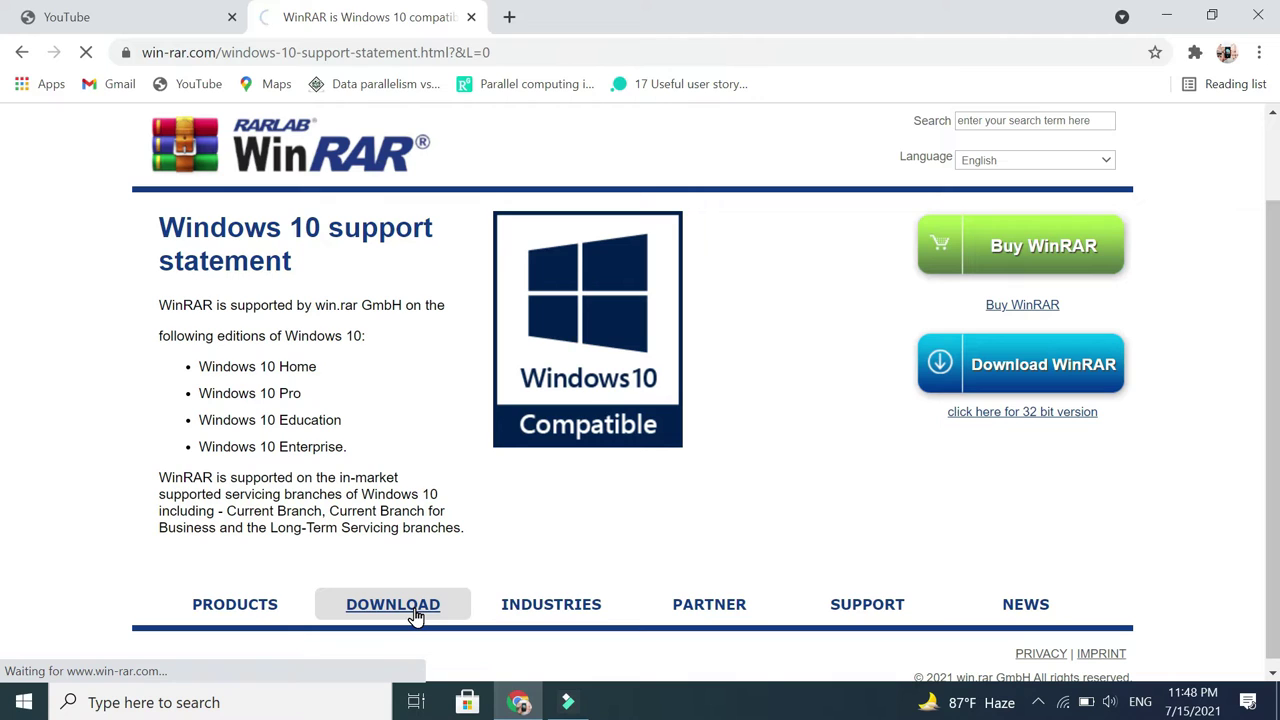
Start downloading WinRAR 6.02 English 64 bit and dismiss the installation instructions overlay.
scroll(415, 615, "down", 4)
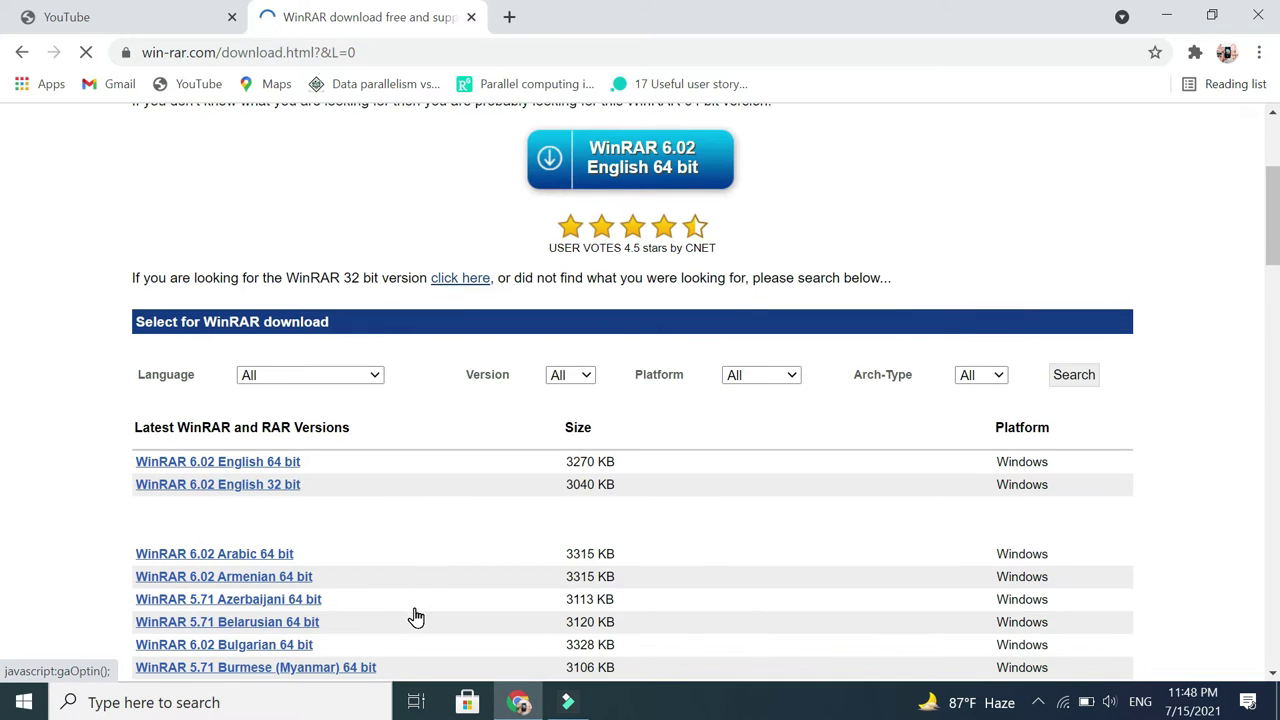
scroll(416, 617, "down", 2)
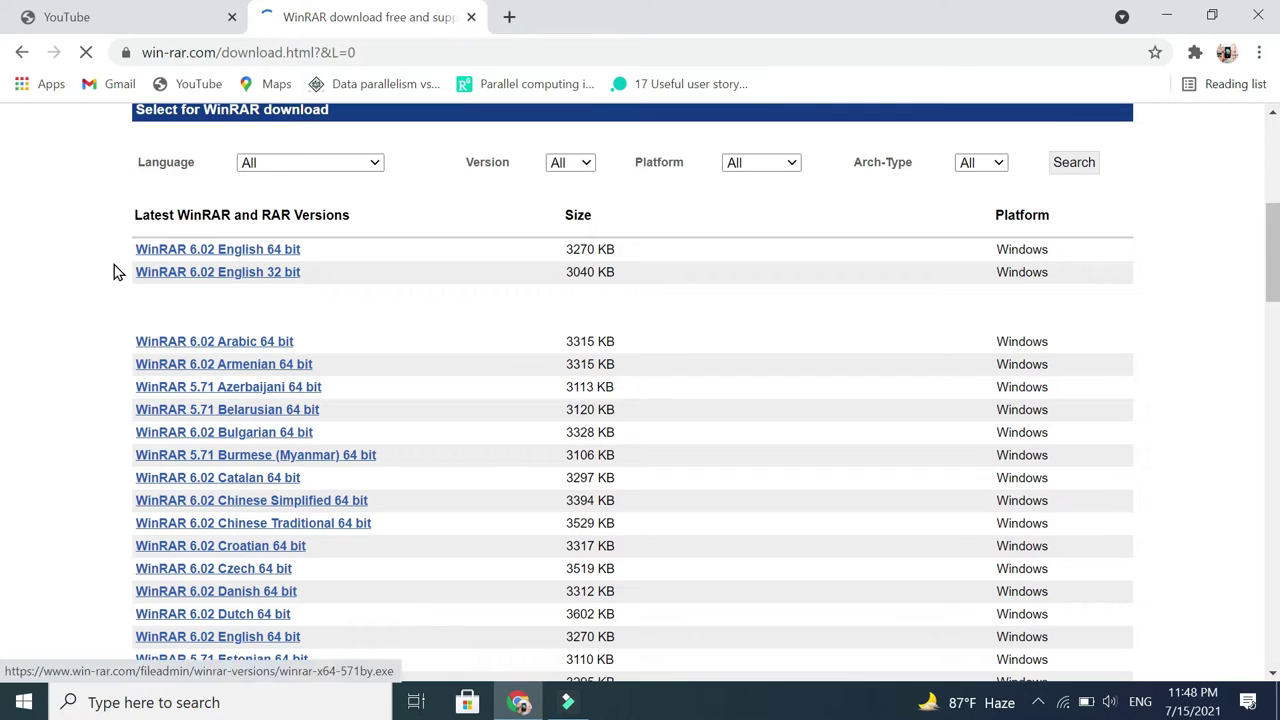
left_click(196, 252)
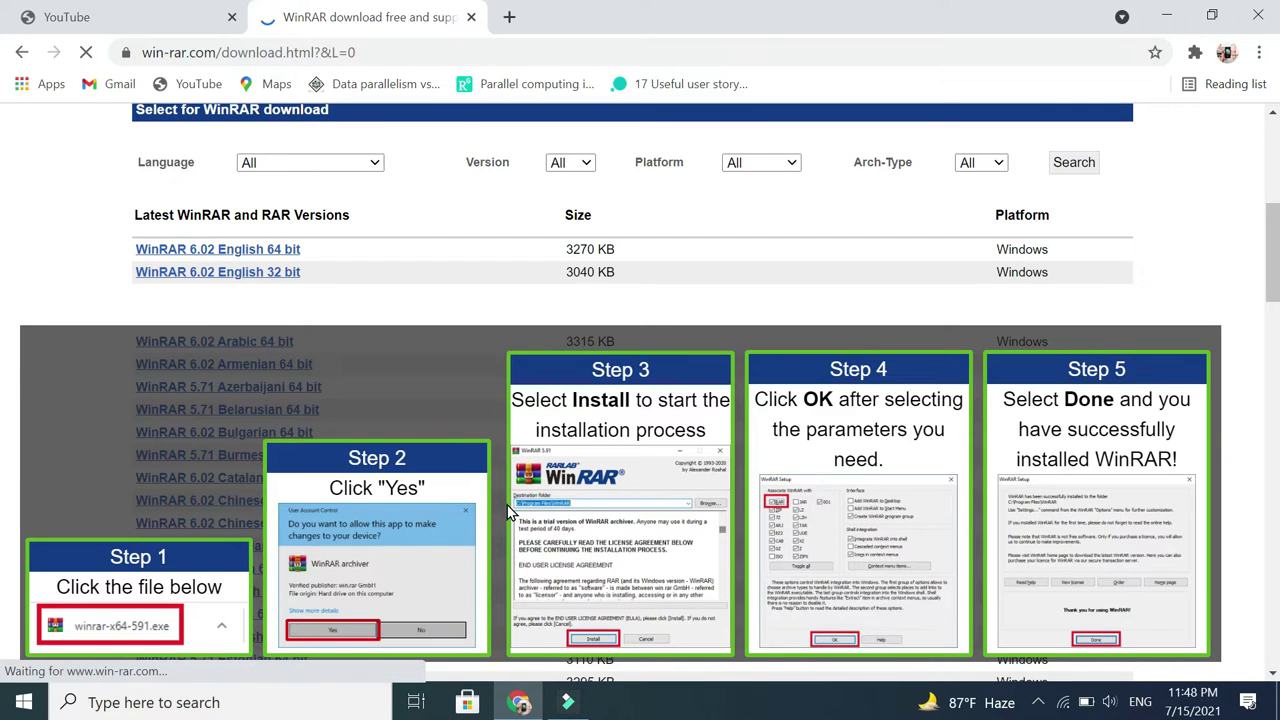
scroll(510, 512, "down", 8)
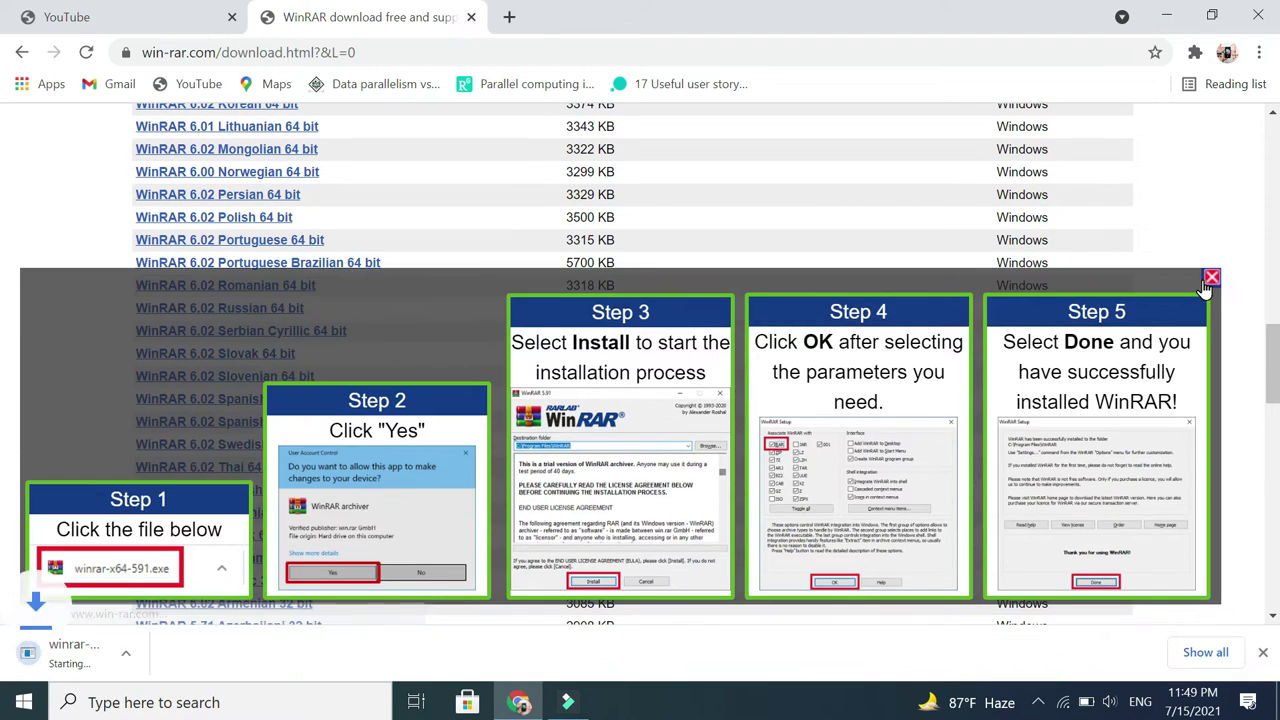
left_click(1206, 280)
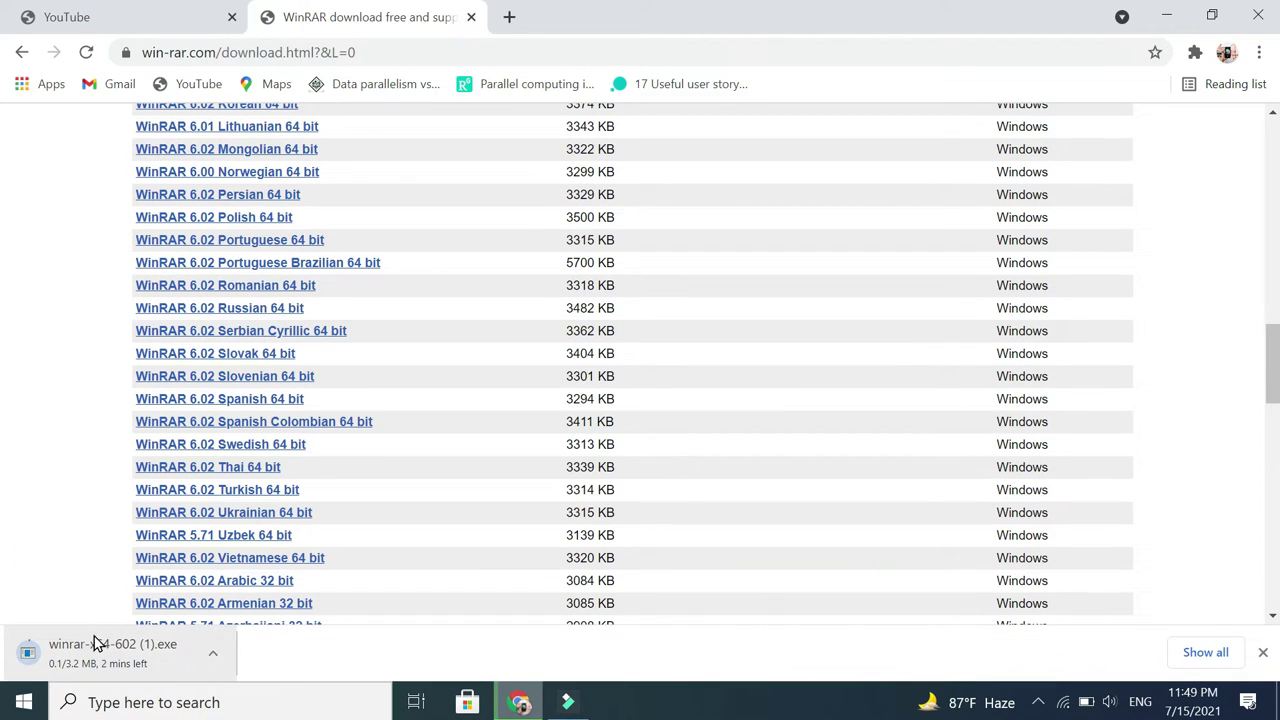
Pause and cancel the WinRAR installer download in the browser's download list.
left_click(1259, 56)
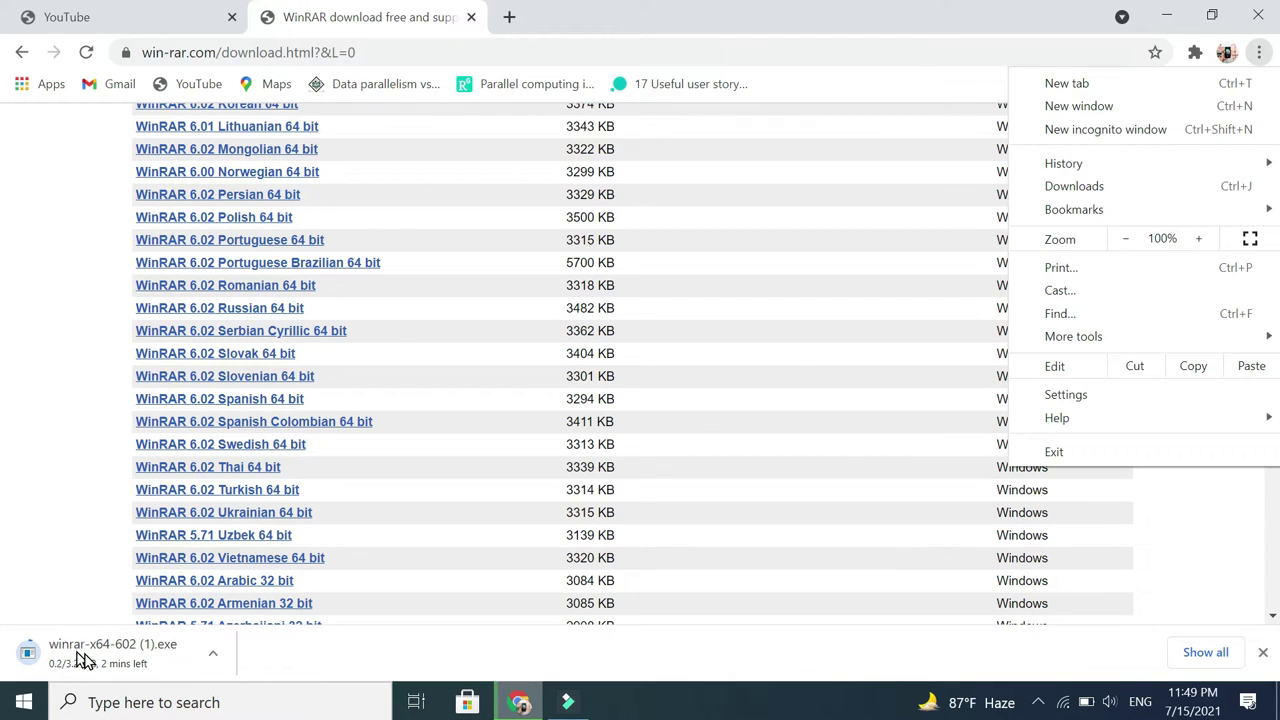
left_click(1147, 190)
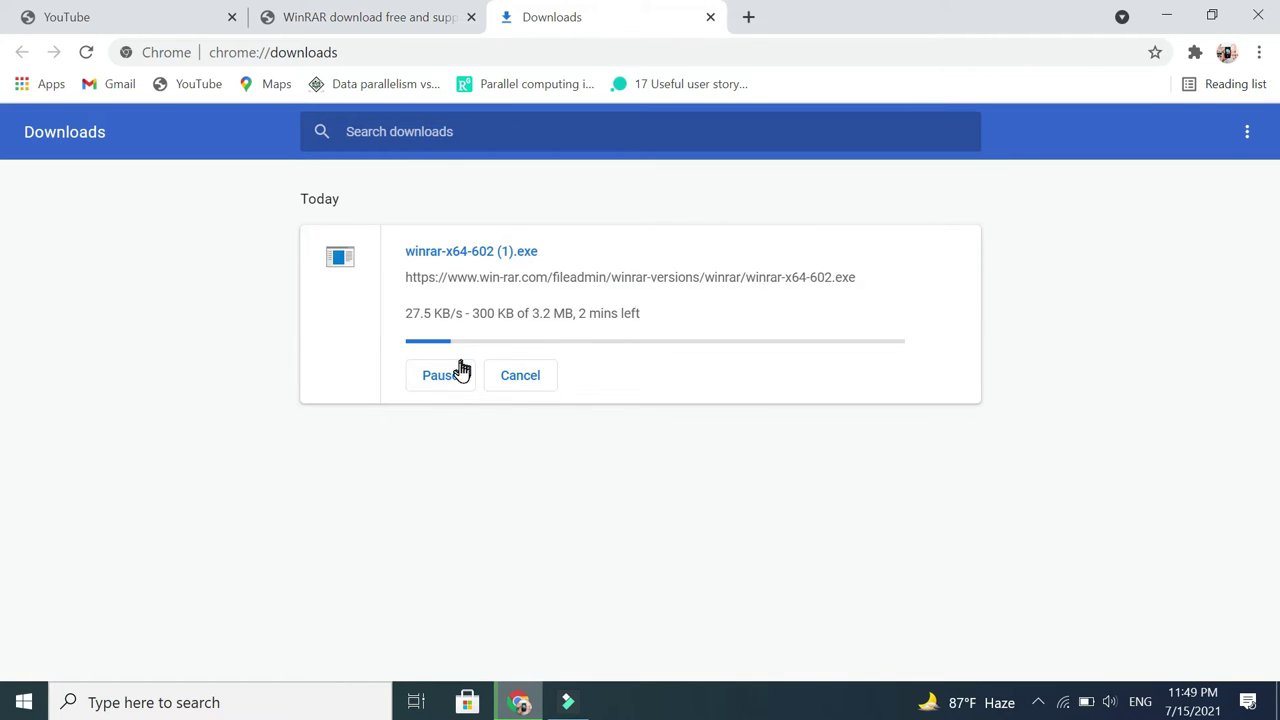
left_click(452, 374)
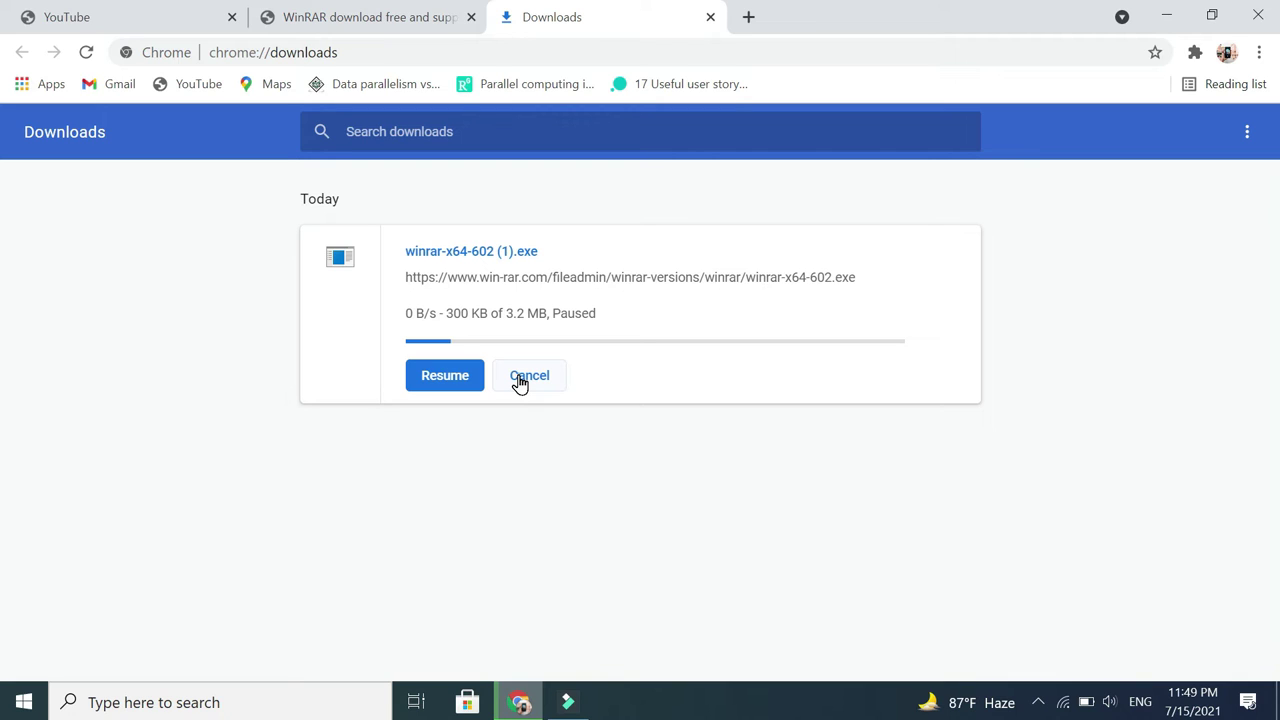
left_click(519, 380)
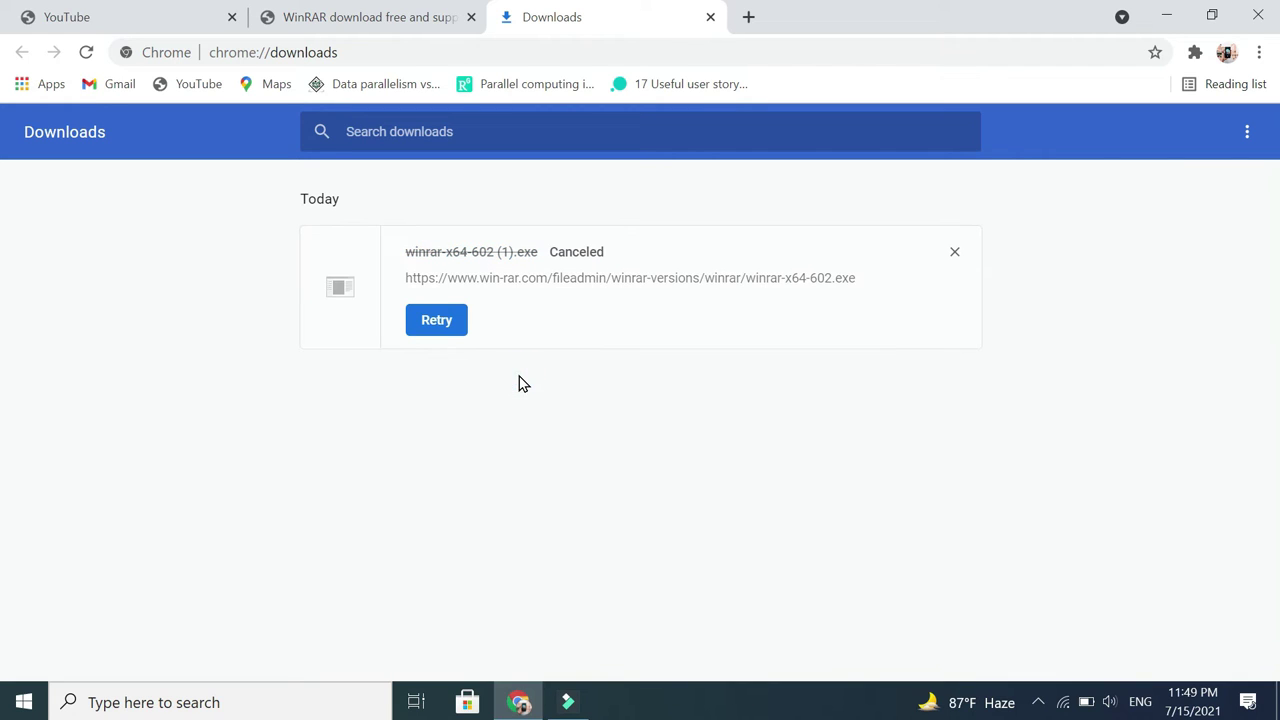
Minimize the browser and check for WinRAR among the computer's recently added programs.
left_click(1175, 10)
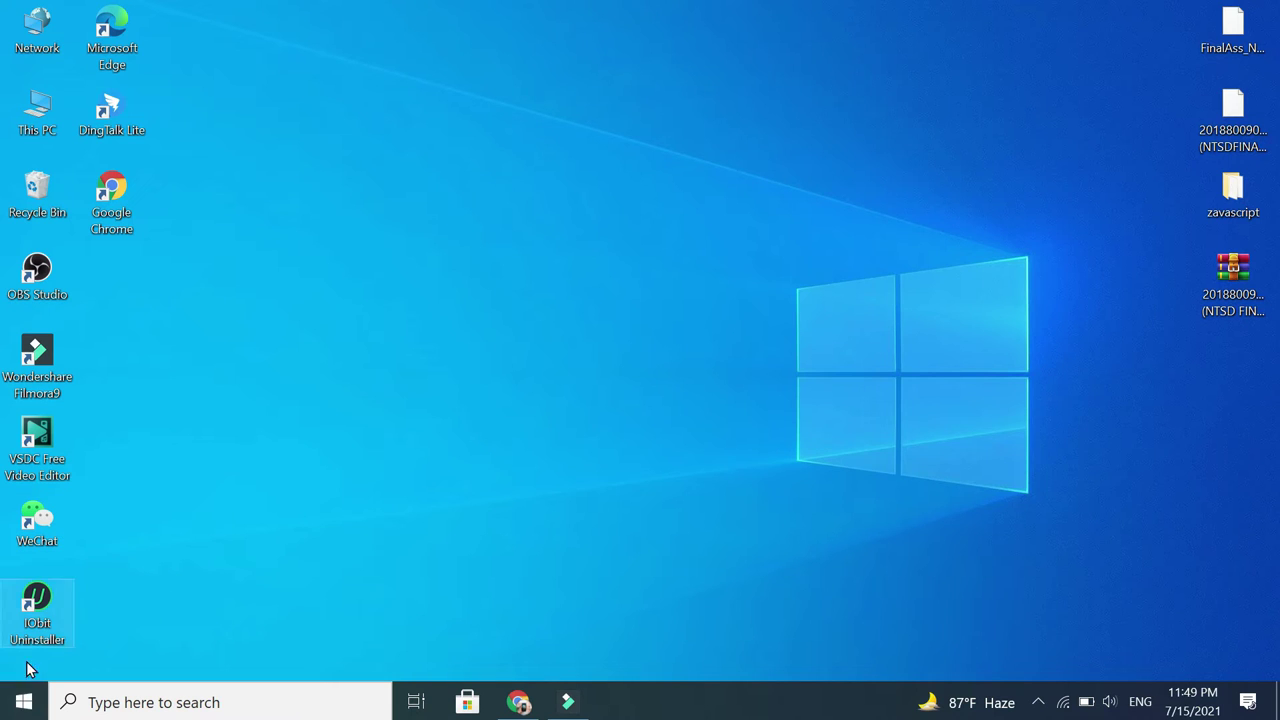
left_click(17, 706)
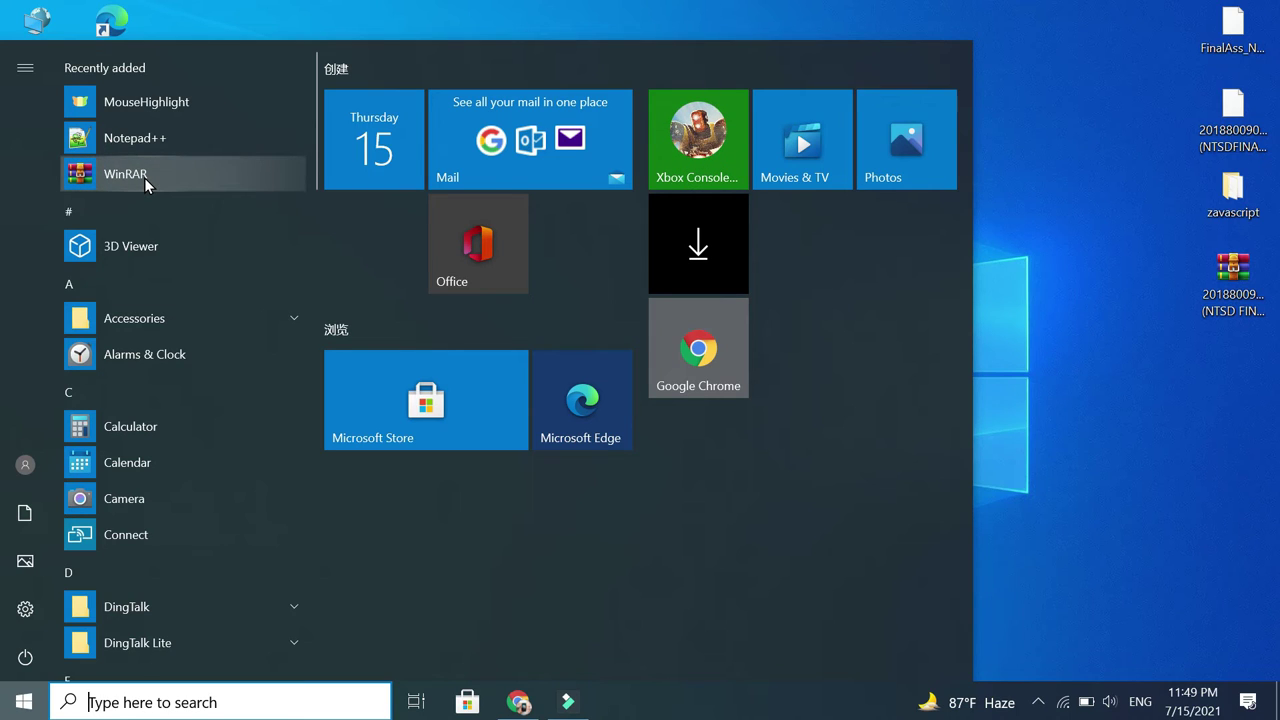
left_click(1037, 200)
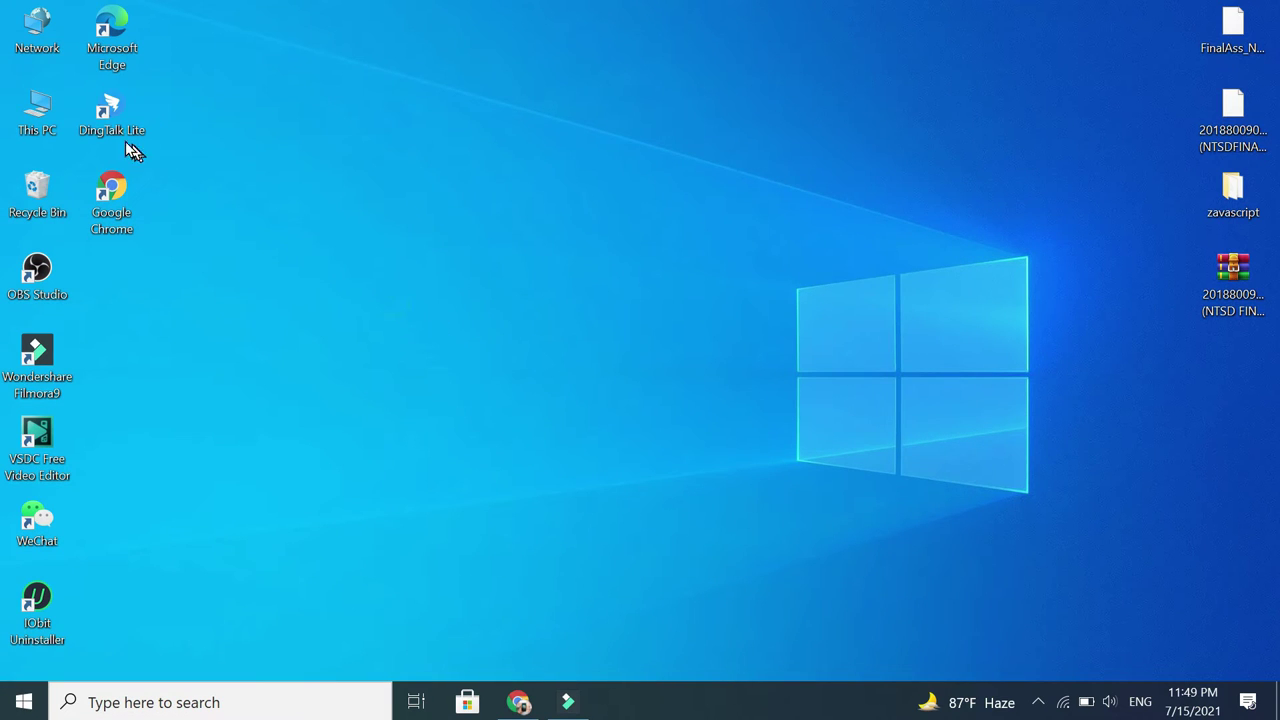
Look through the files on the D: drive in a maximized File Explorer window, briefly selecting the two student id card files.
double_click(40, 115)
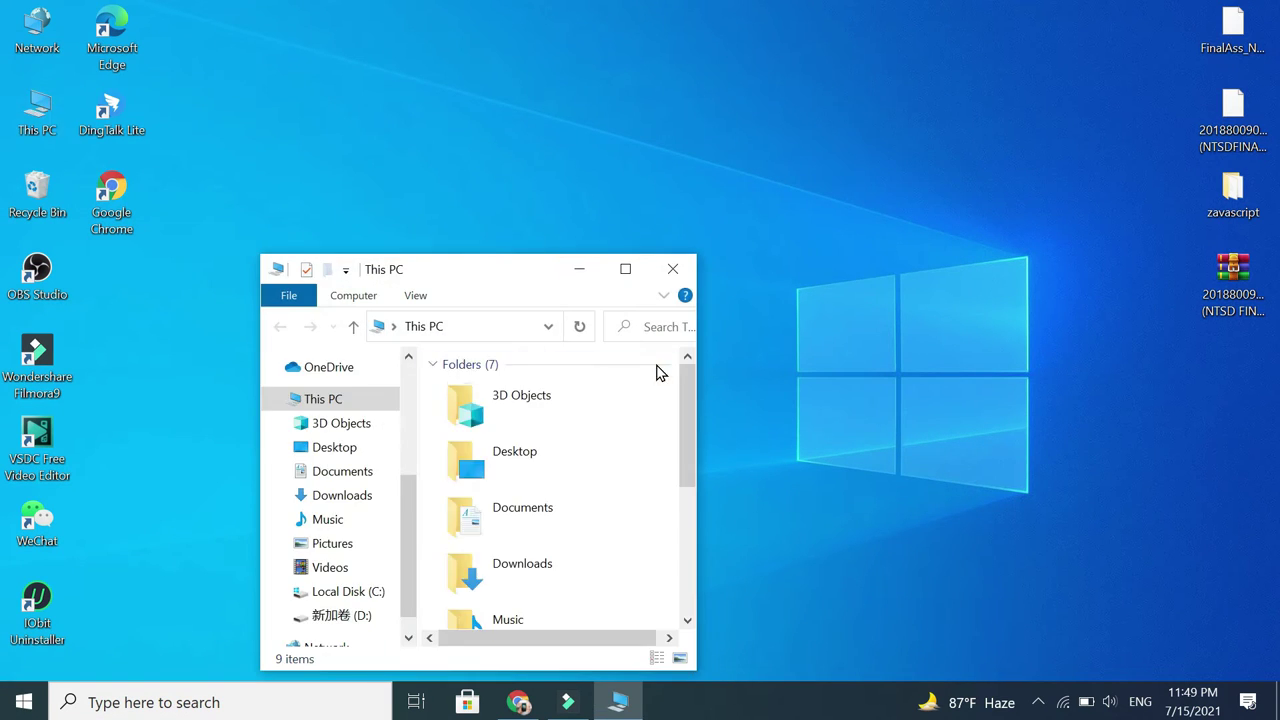
left_click(627, 271)
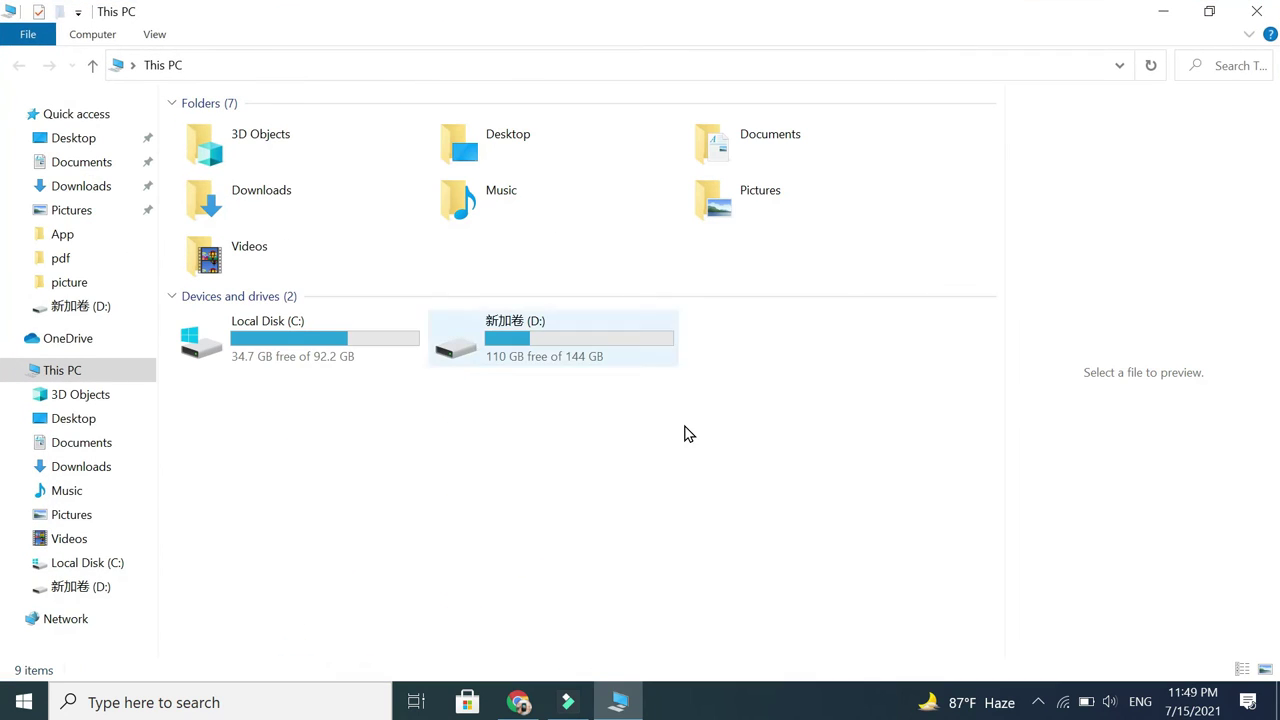
double_click(499, 341)
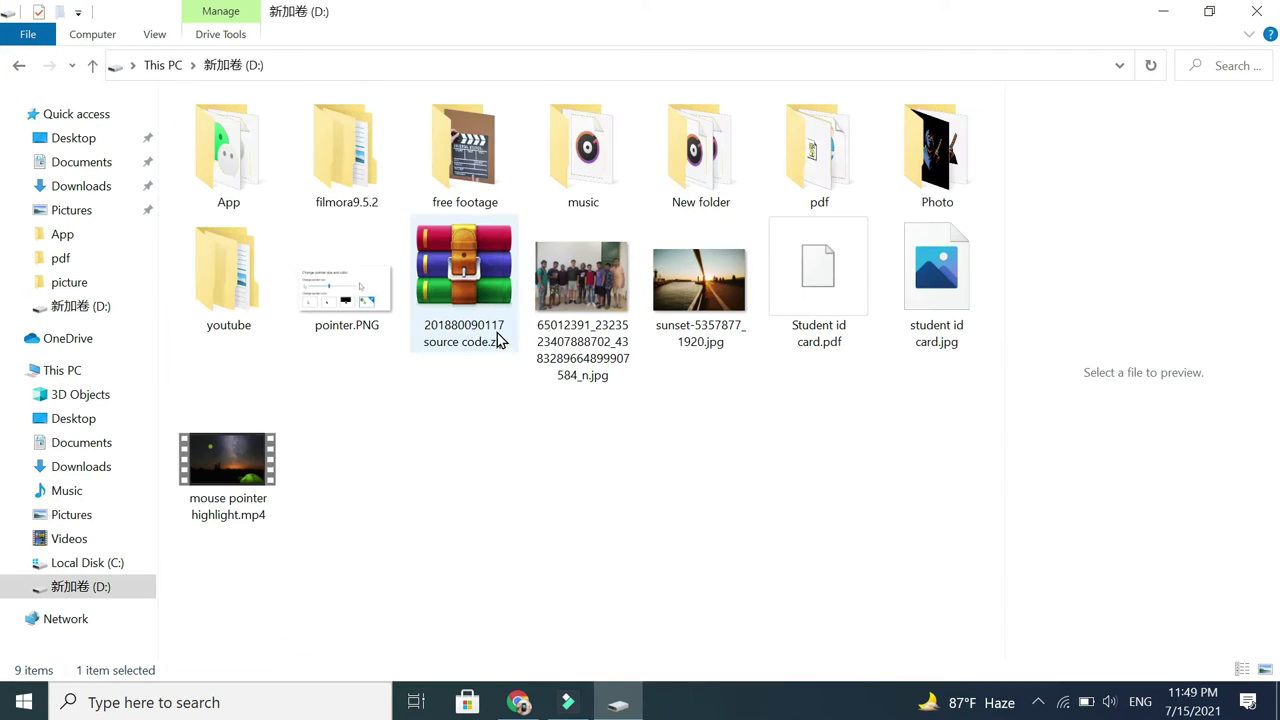
left_click_drag(806, 366, 958, 330)
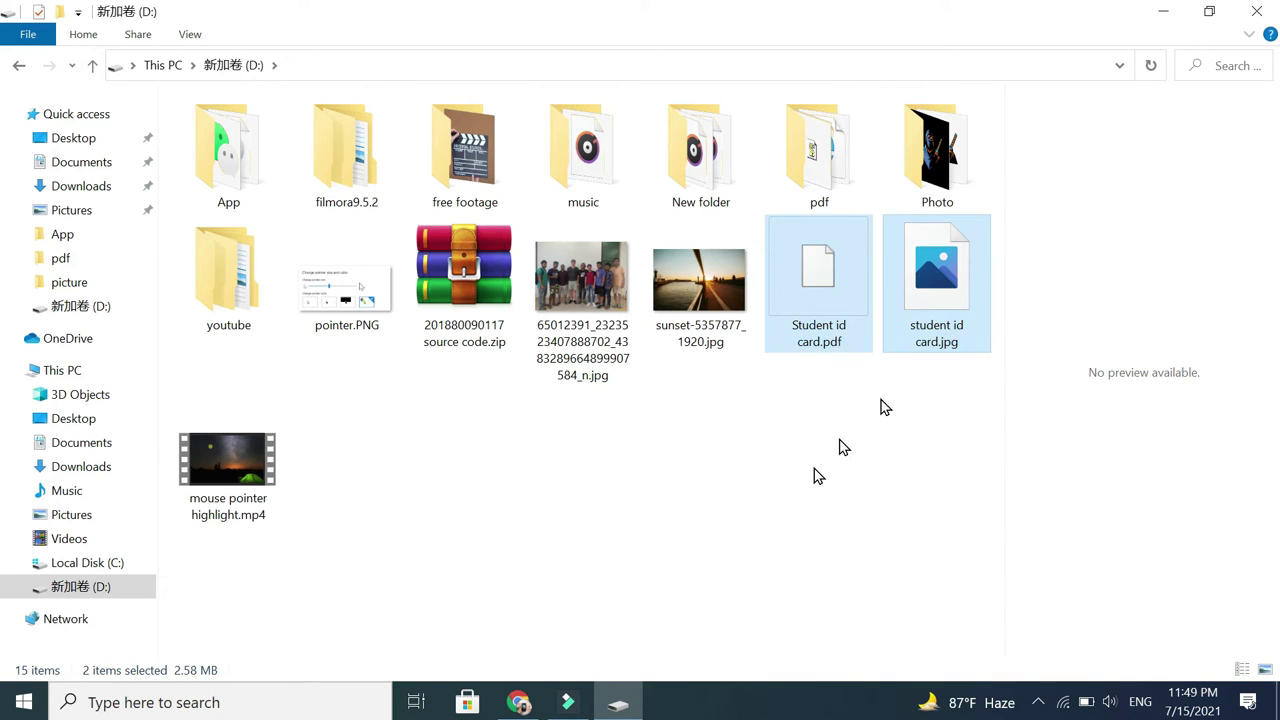
left_click(776, 529)
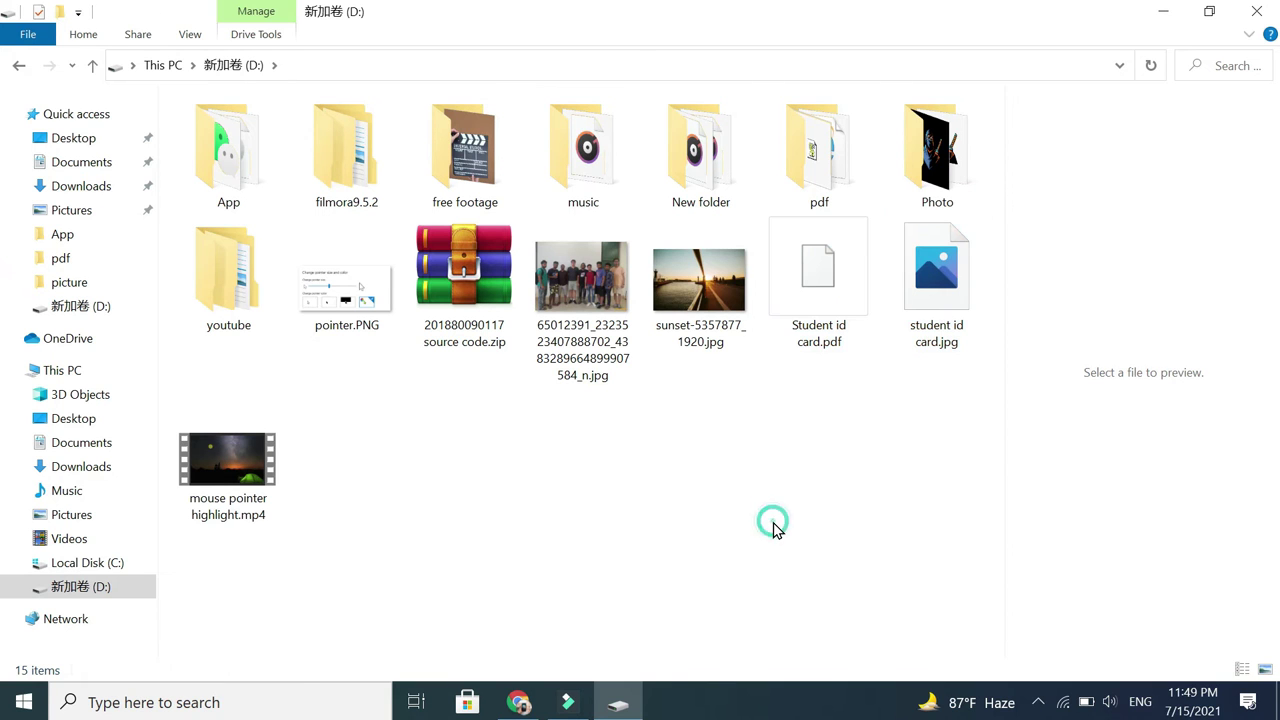
left_click(1164, 11)
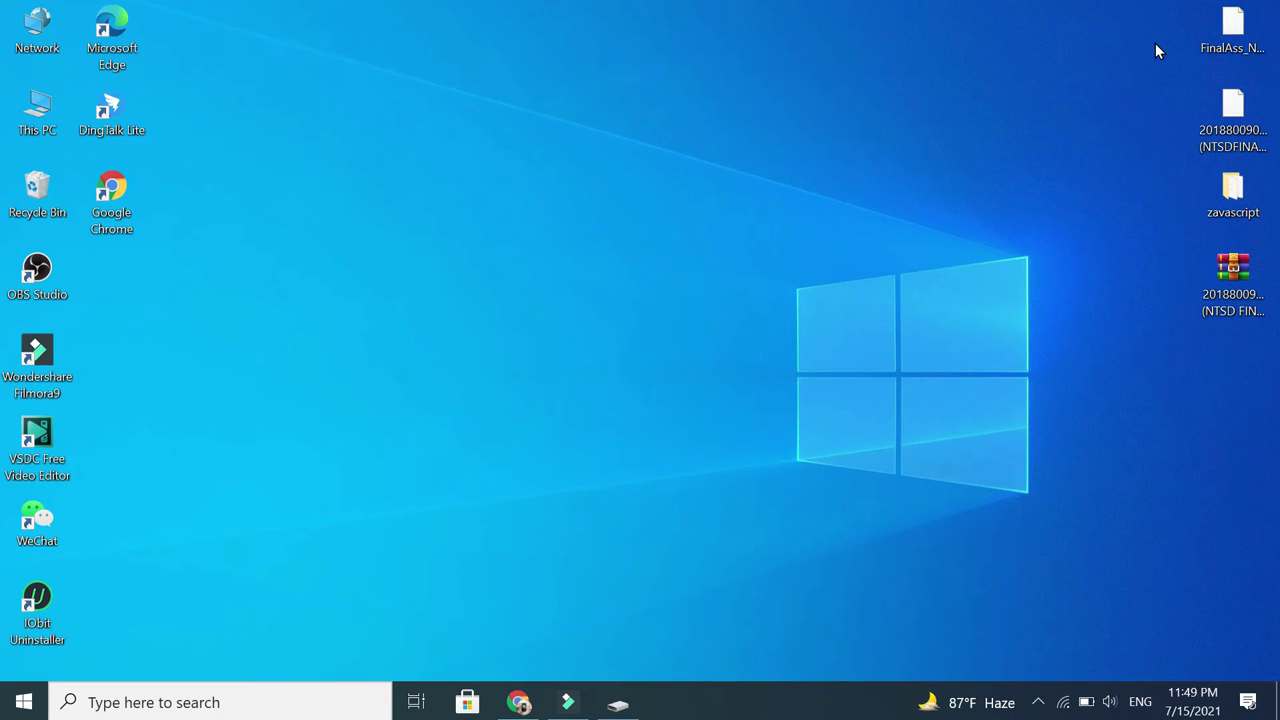
Select the two desktop files and the zavascript folder together and start adding them to a new WinRAR archive.
left_click_drag(1123, 6, 1260, 207)
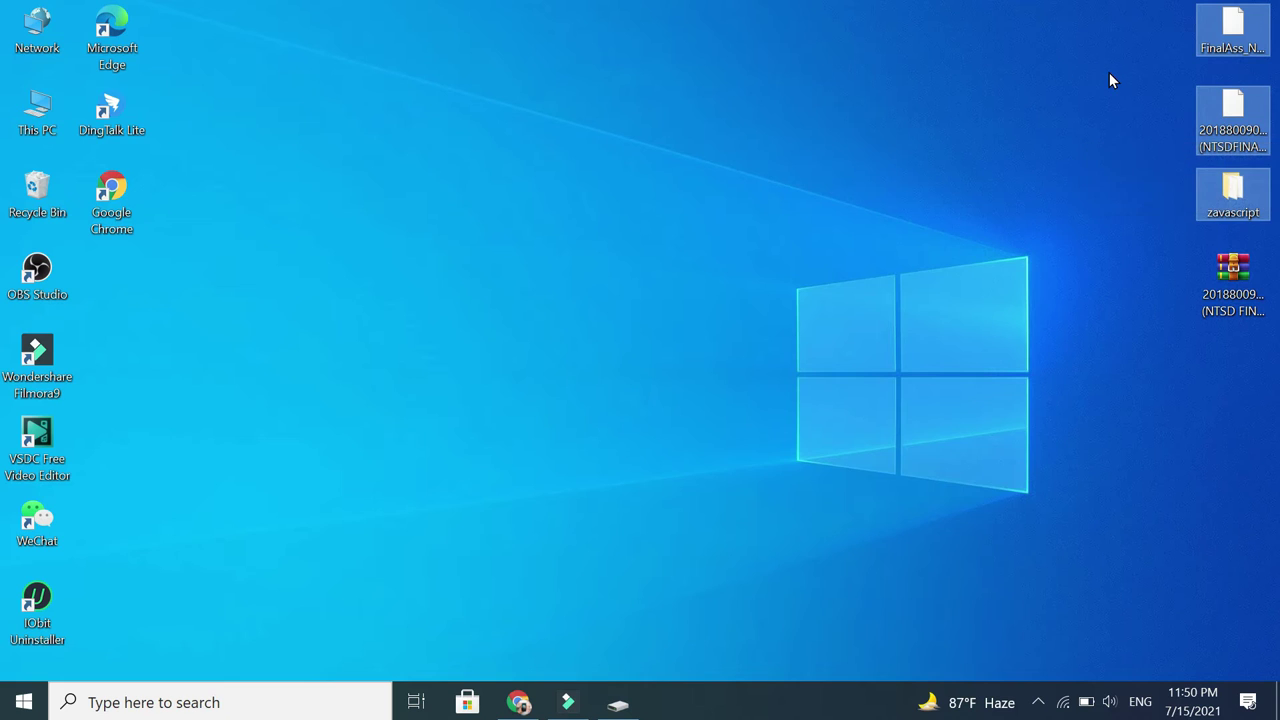
right_click(1212, 113)
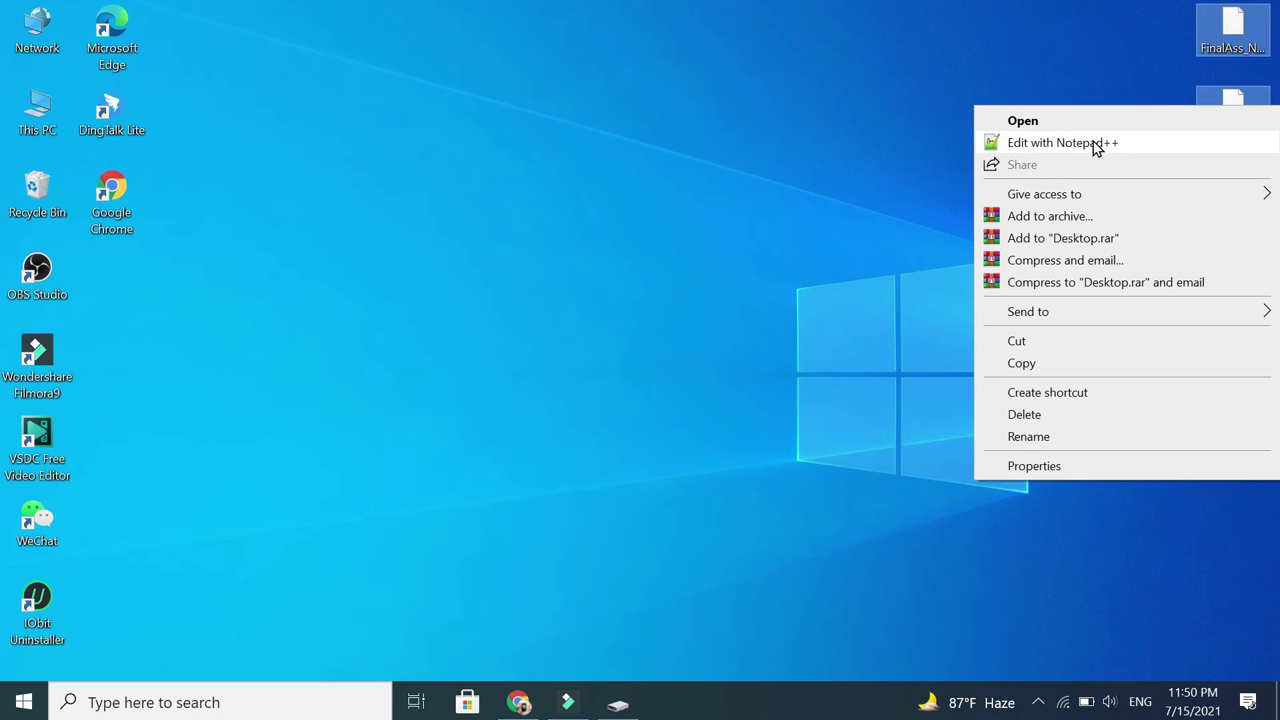
left_click(1023, 219)
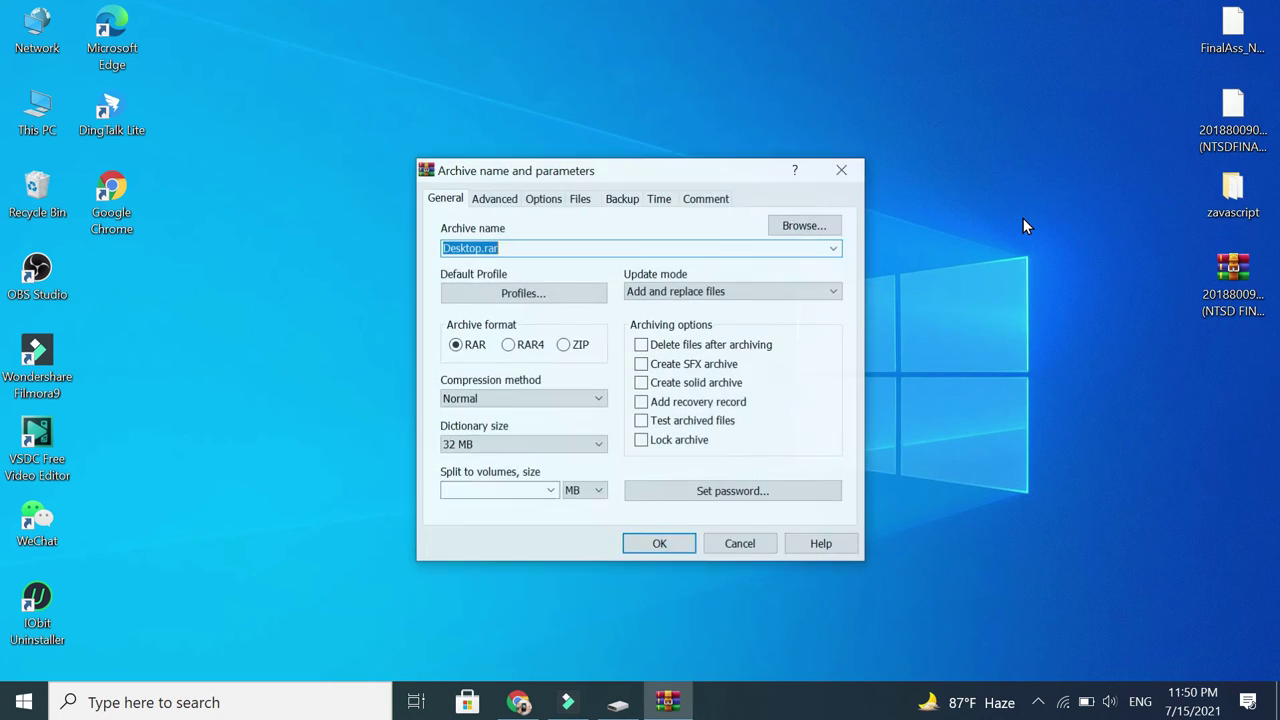
Replace the default archive name with "subscribe my channel", keeping the file extension.
left_click(481, 247)
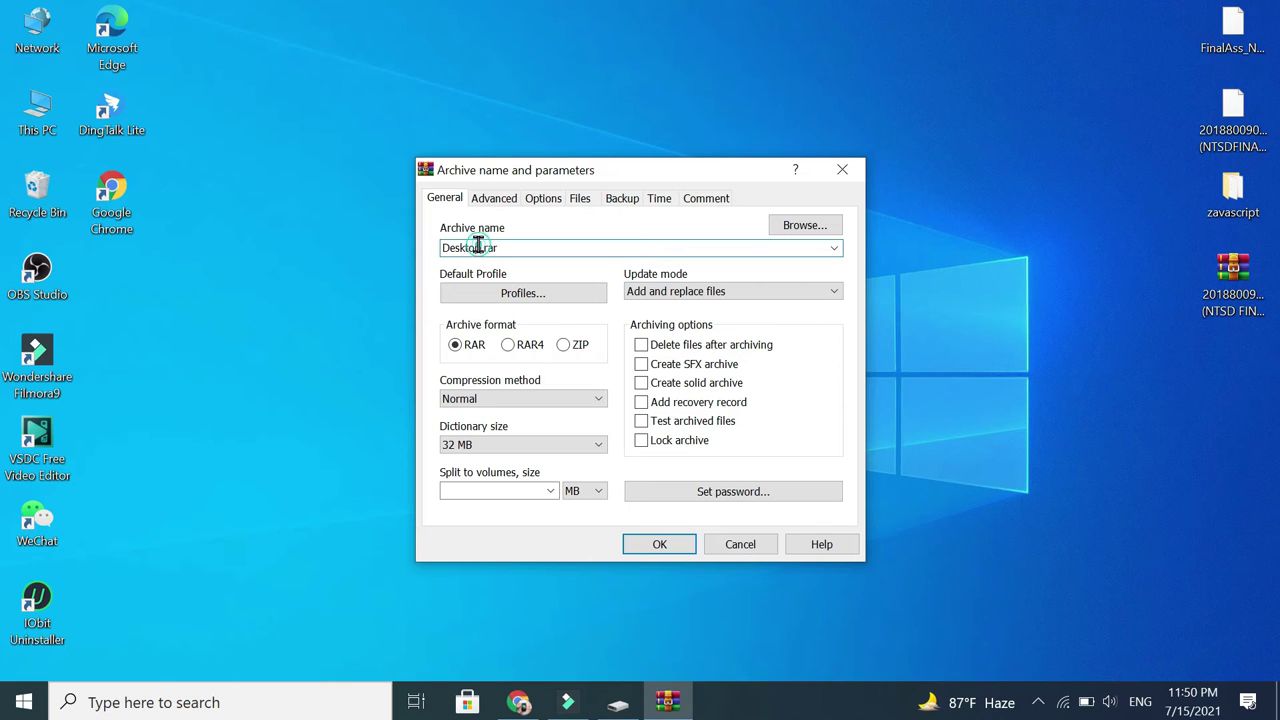
key("BackSpace")
key("BackSpace")
key("BackSpace")
key("BackSpace")
key("BackSpace")
key("BackSpace")
key("BackSpace")
type("subsc")
type("ribe m")
type("t")
key("BackSpace")
type("y chan")
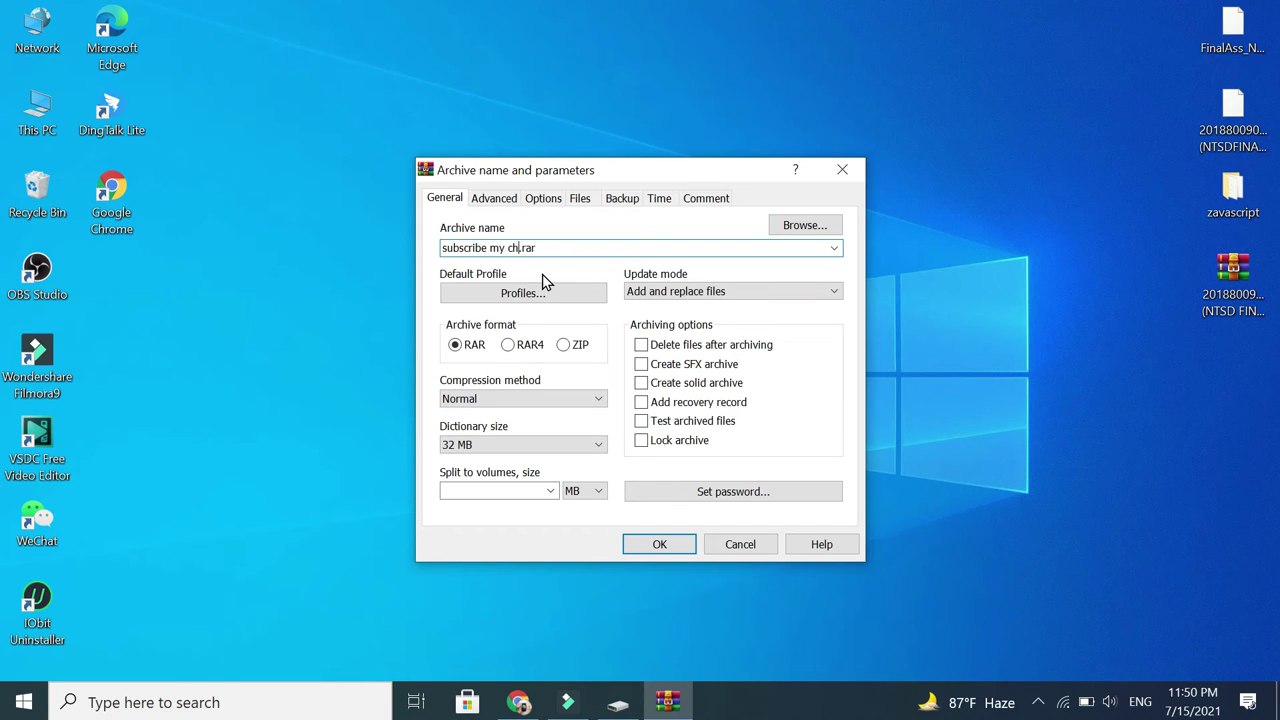
type("nel")
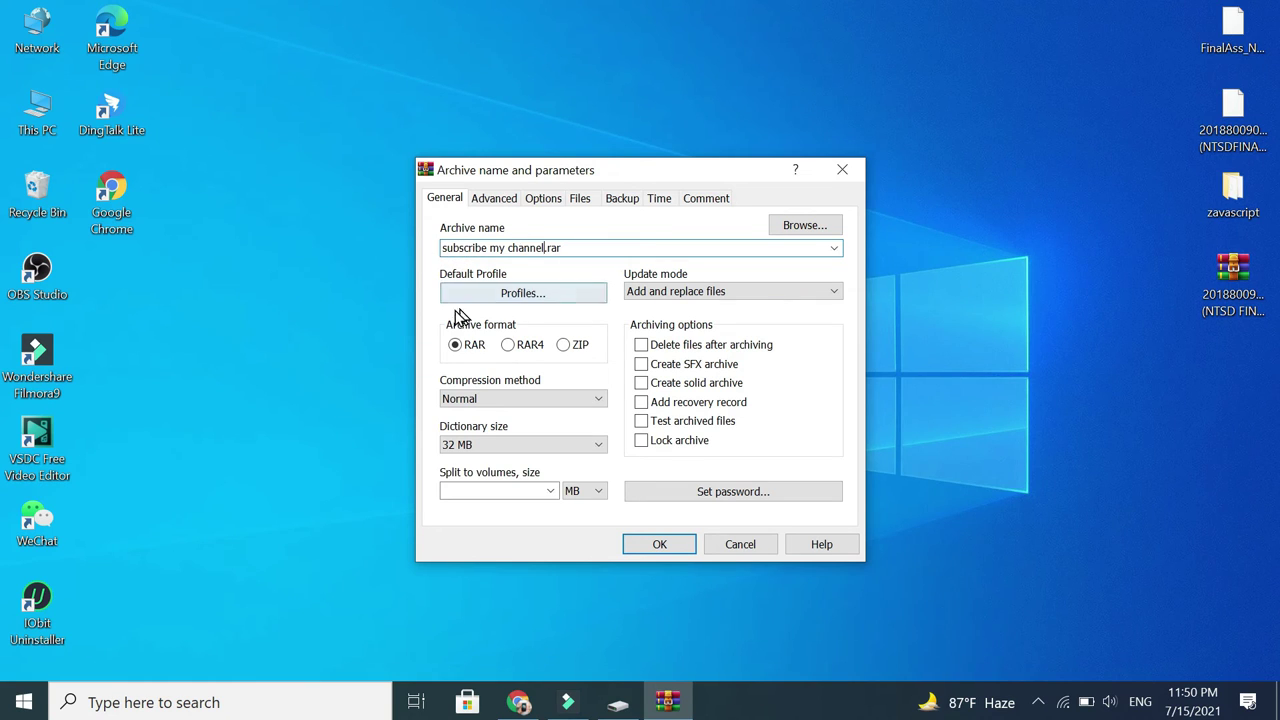
Set the archive format to ZIP, view the password settings without setting one, and create the archive.
left_click(564, 346)
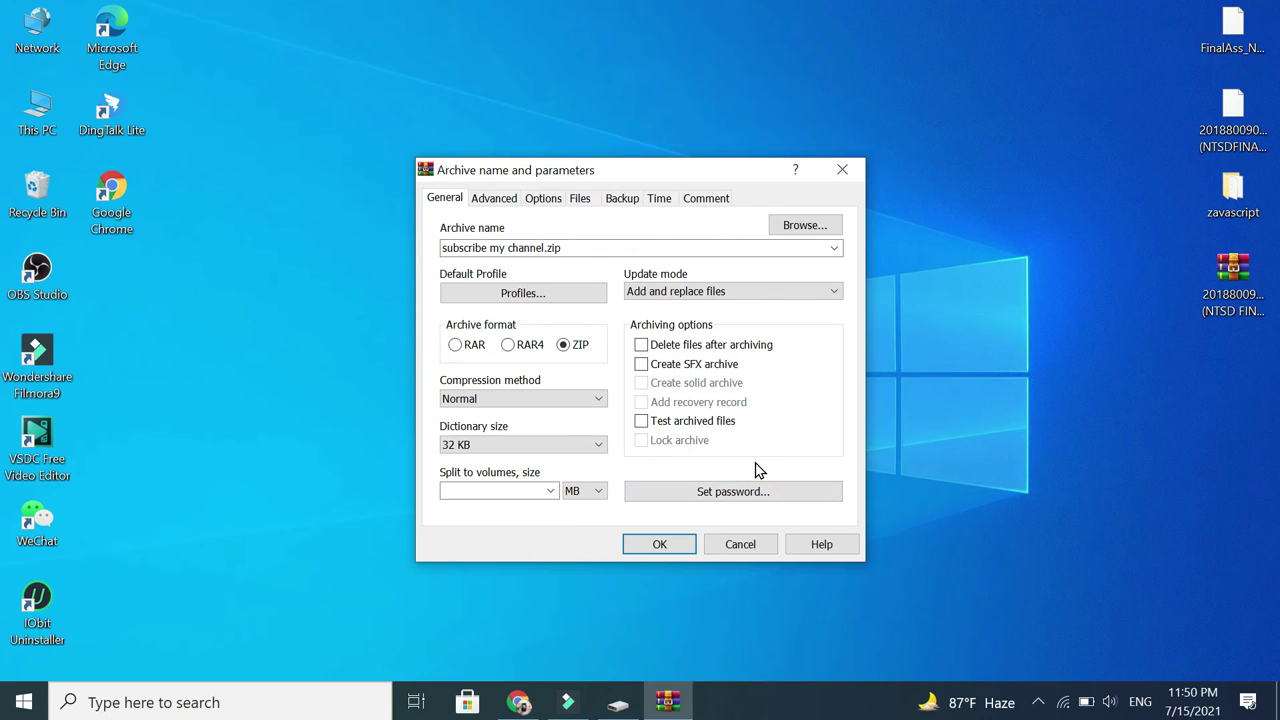
left_click(757, 499)
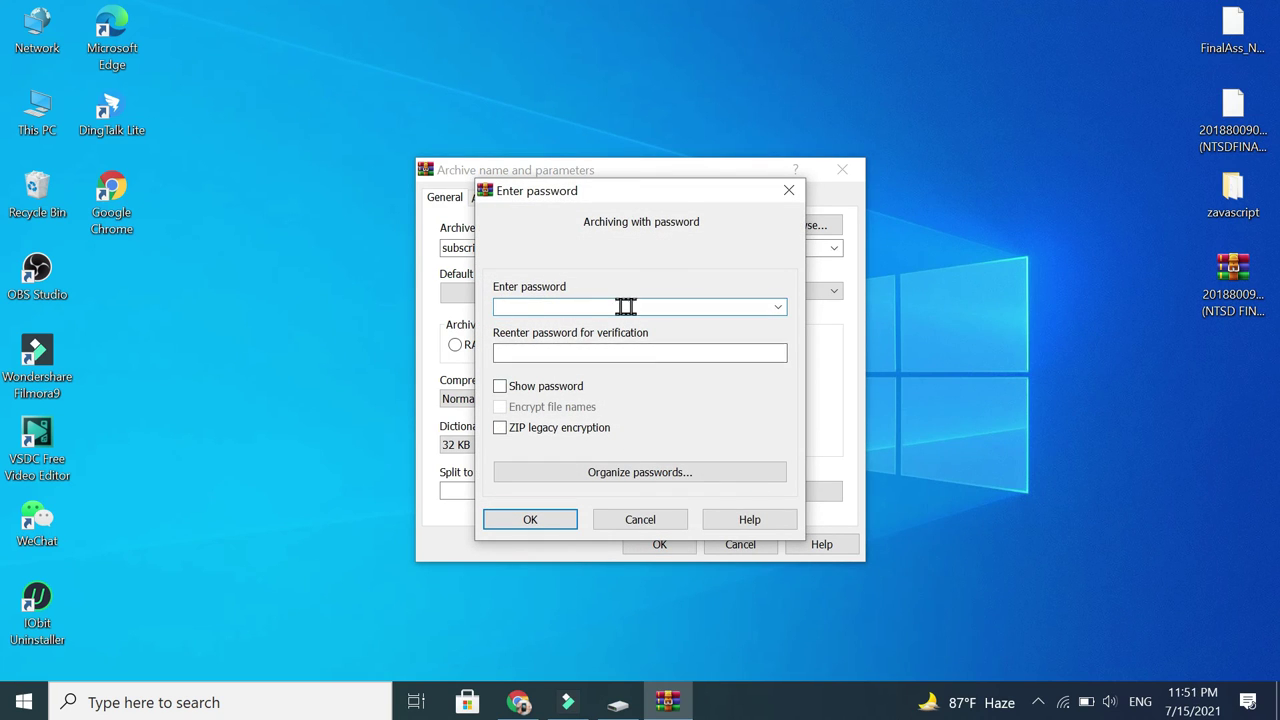
left_click(789, 191)
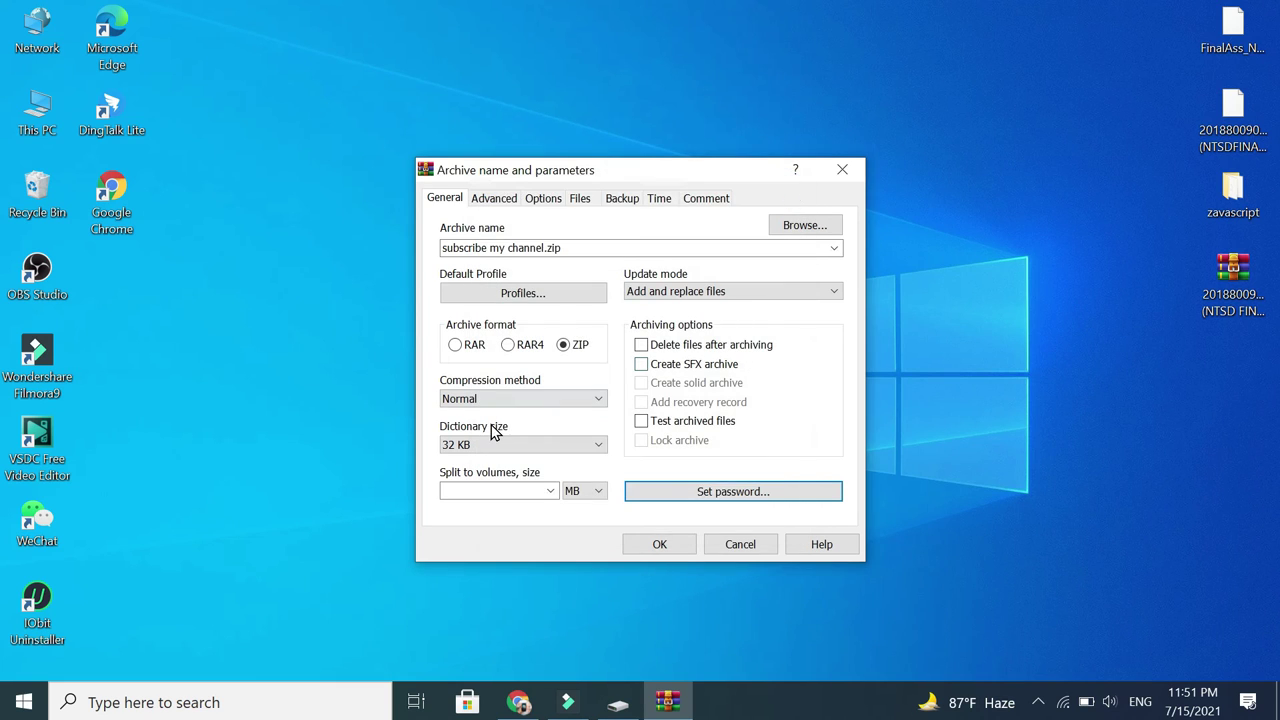
left_click(661, 546)
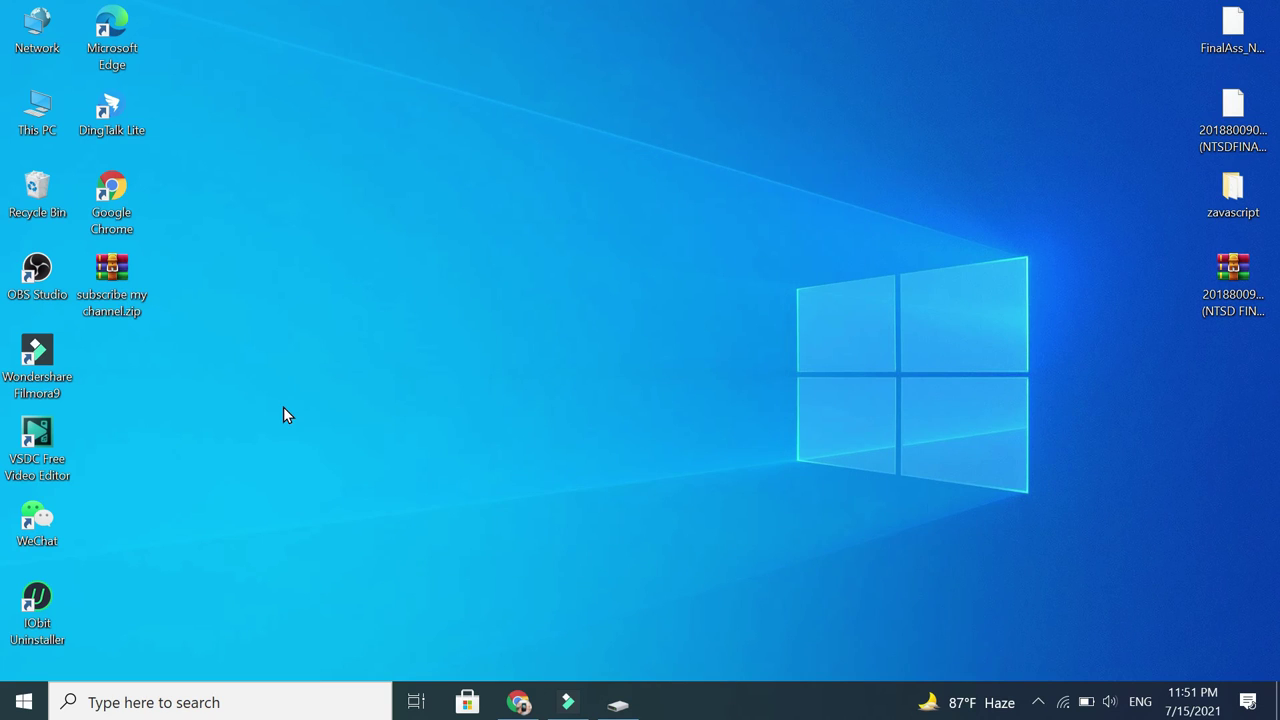
Move subscribe my channel.zip to an empty area of the desktop, then open it to check its contents and close it.
left_click(123, 276)
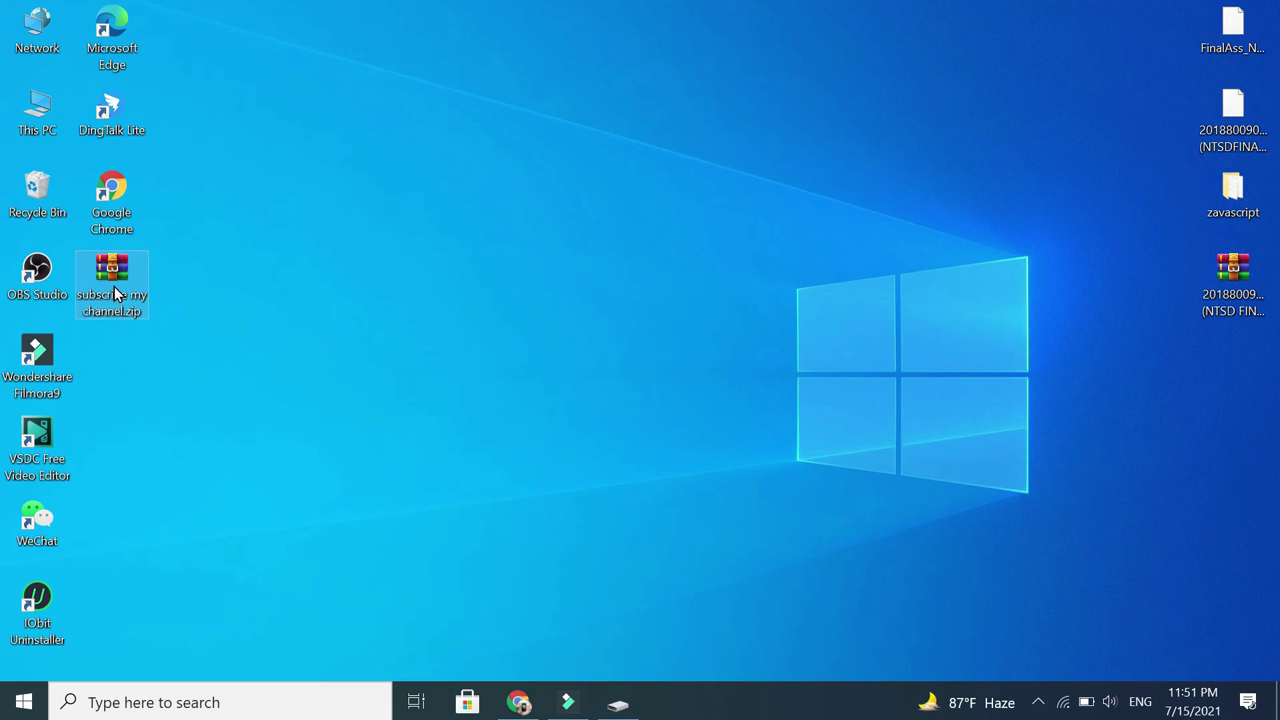
left_click_drag(114, 286, 418, 202)
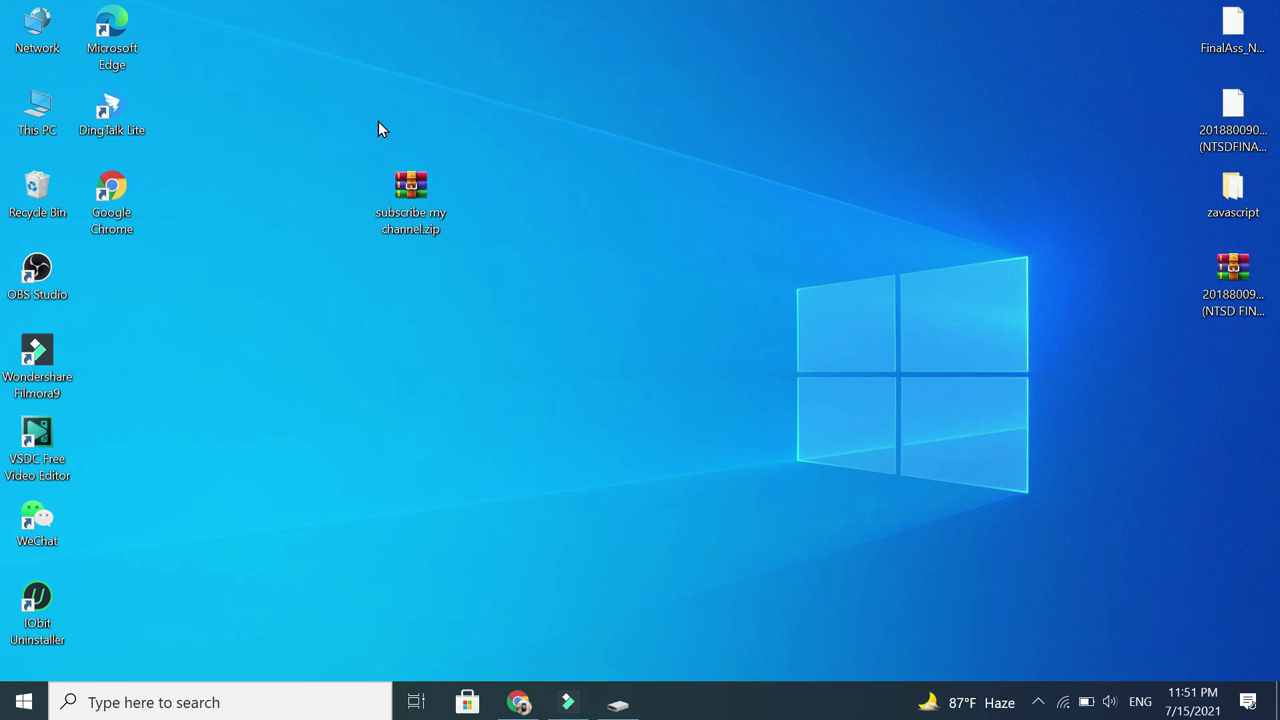
double_click(416, 197)
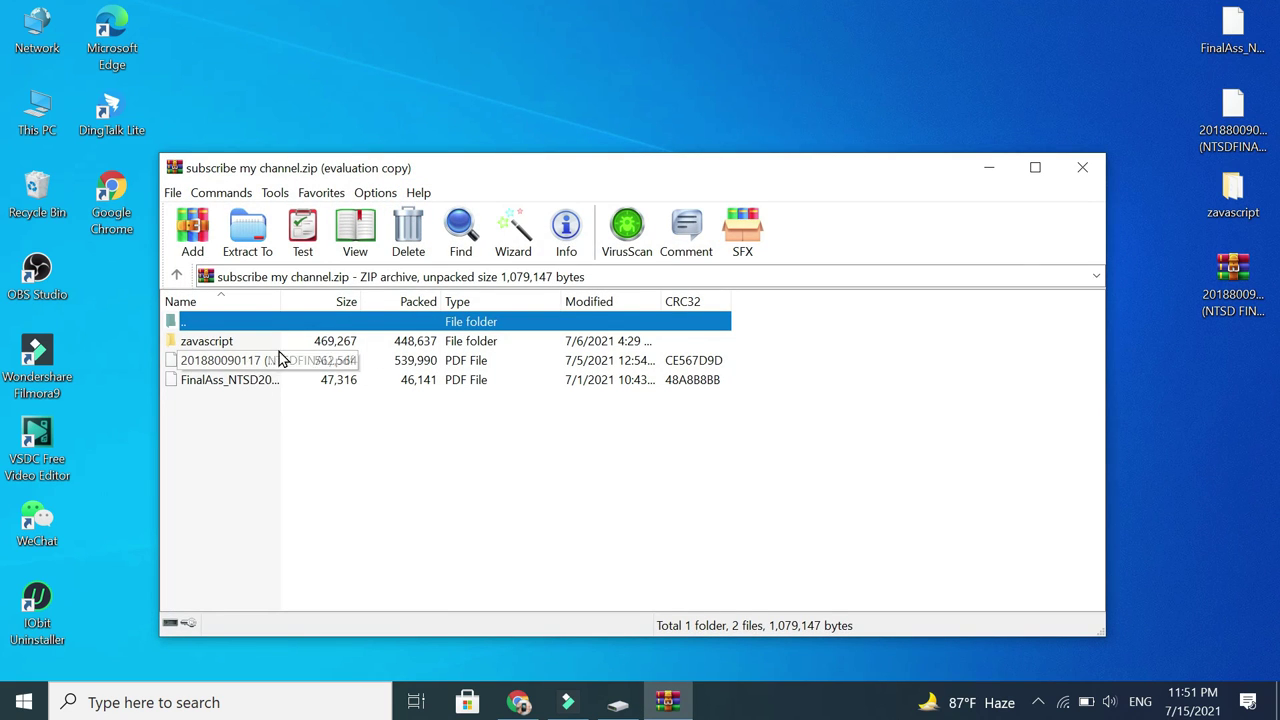
left_click(1082, 167)
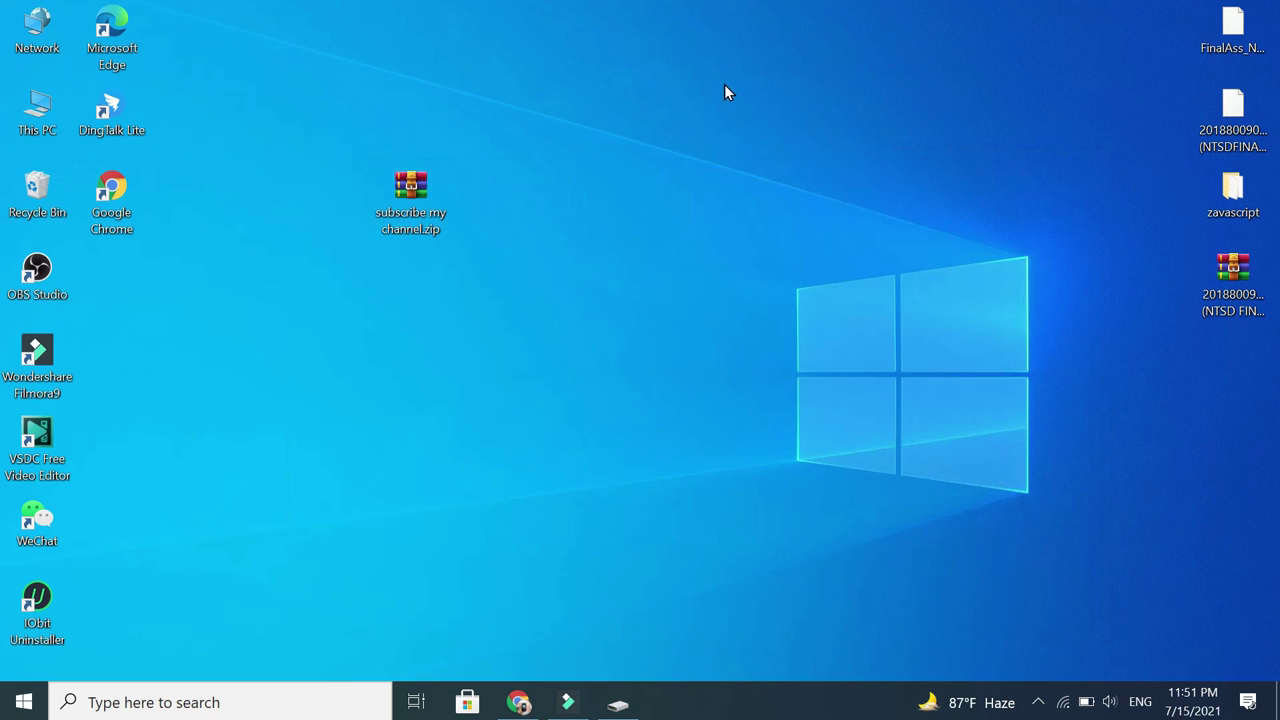